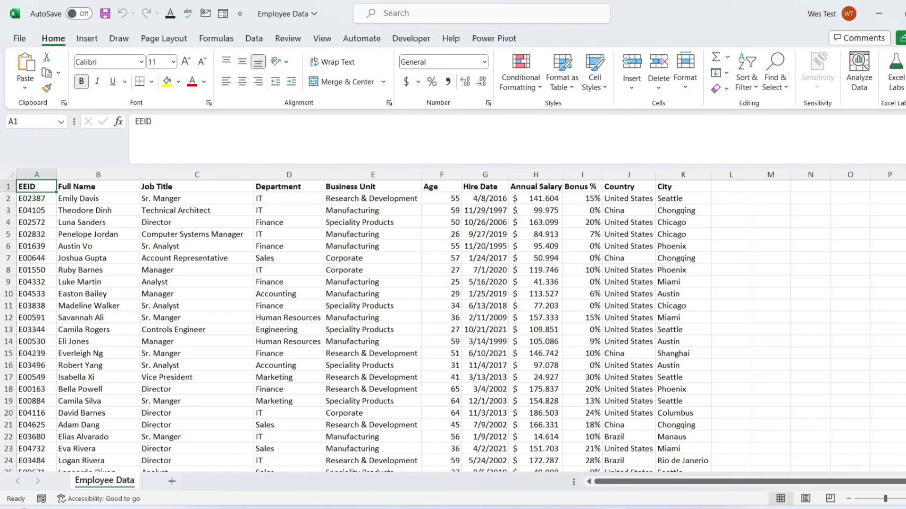
# - Create a PivotTable on a new worksheet from the employee data range A1:K1001
pyautogui.hotkey('ctrl', 'shift', 'End')
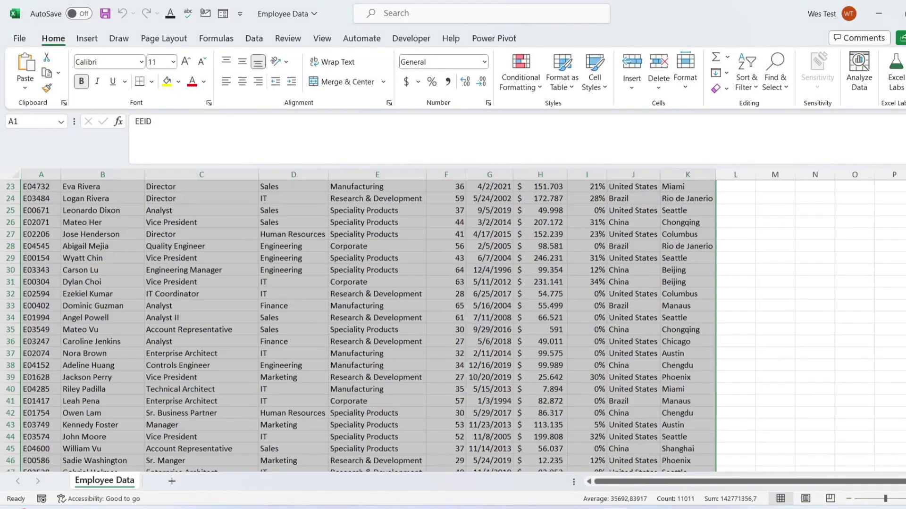
pyautogui.scroll(20, 368, 325)
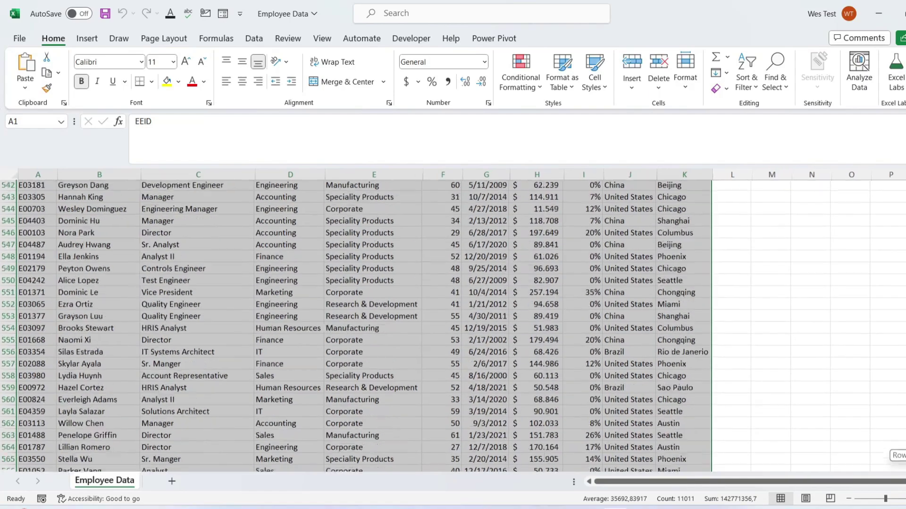
pyautogui.click(96, 40)
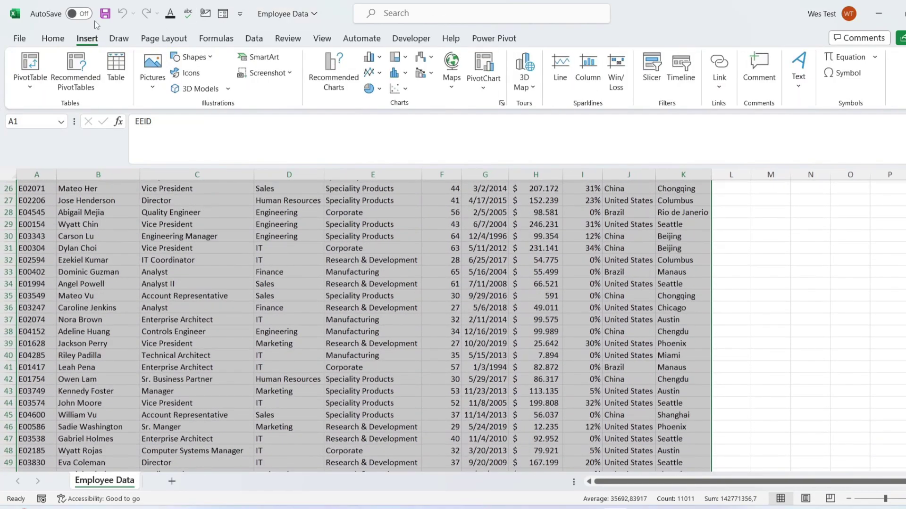
pyautogui.click(30, 66)
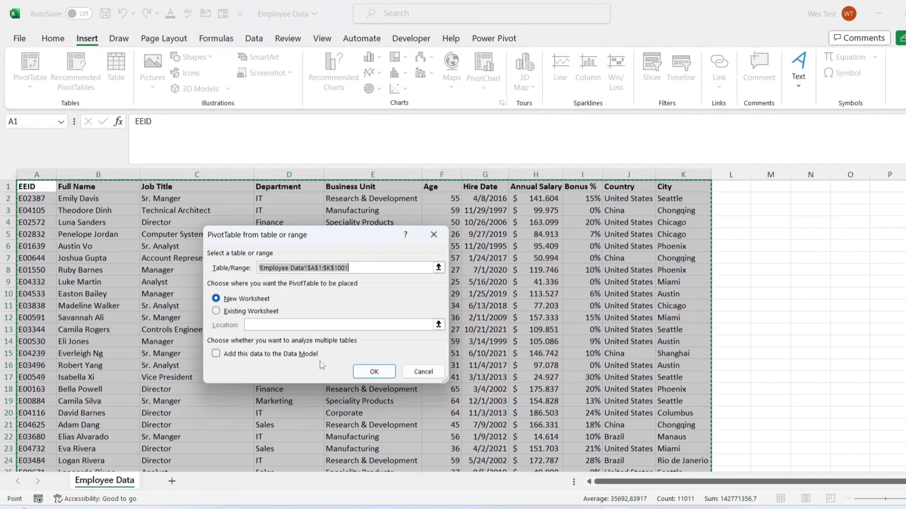
pyautogui.click(364, 373)
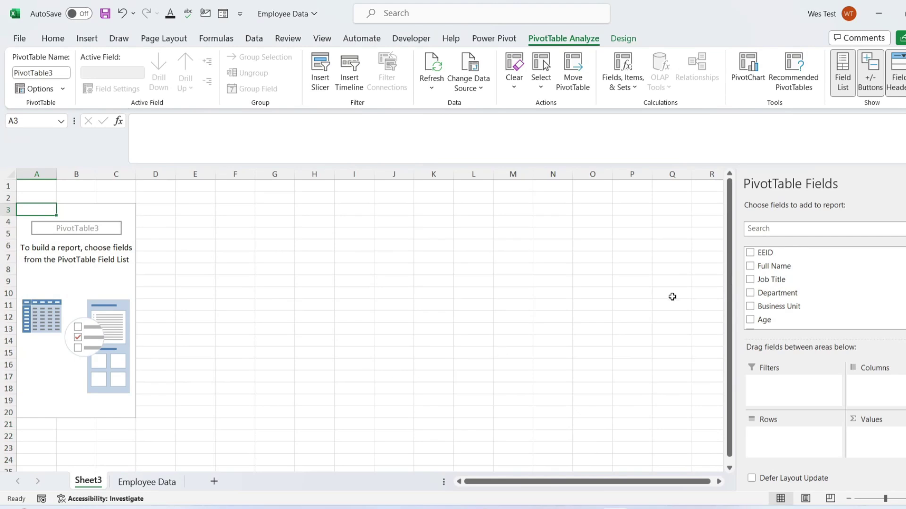
# - Put Job Title in the pivot's Rows and Annual Salary in its Values
pyautogui.scroll(-2, 822, 299)
pyautogui.scroll(1, 805, 299)
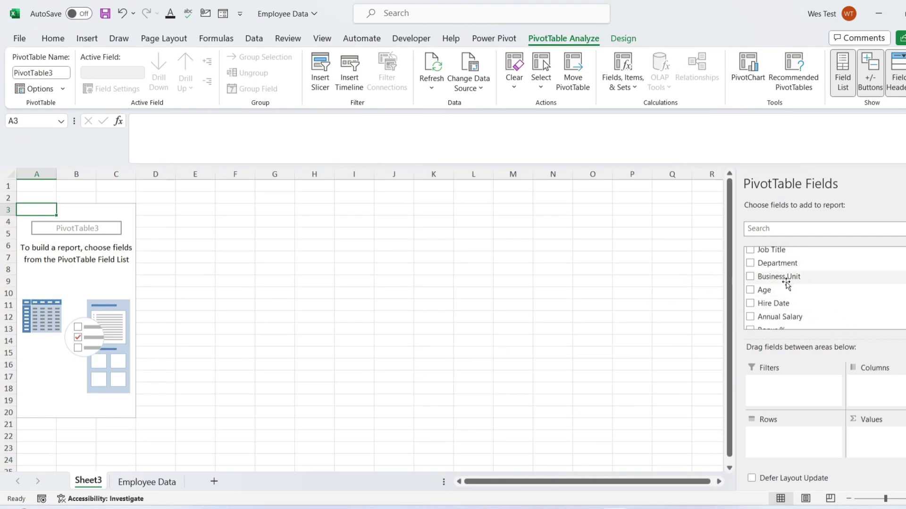
pyautogui.scroll(1, 774, 279)
pyautogui.moveTo(774, 281); pyautogui.dragTo(809, 445)
pyautogui.scroll(-2, 814, 294)
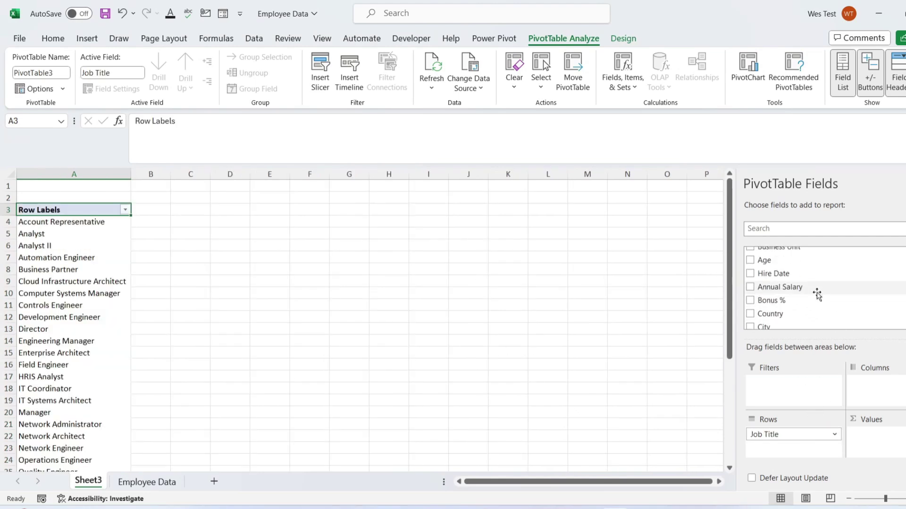
pyautogui.moveTo(802, 288); pyautogui.dragTo(881, 442)
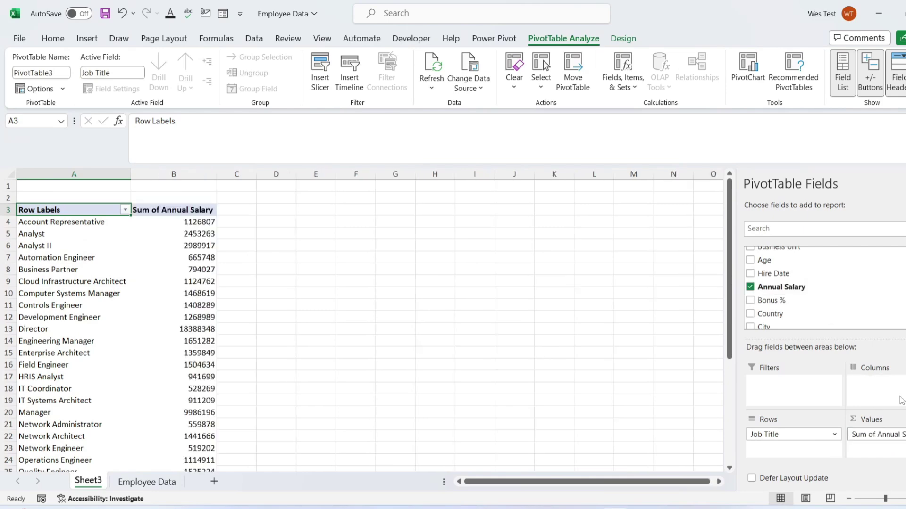
# - Apply a Top 10 Items value filter on job titles by Sum of Annual Salary
pyautogui.click(125, 210)
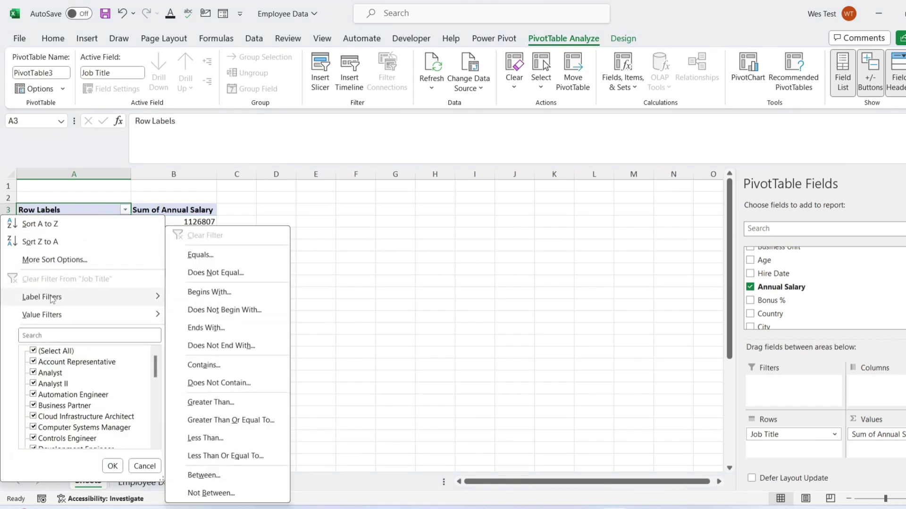
pyautogui.moveTo(42, 315)
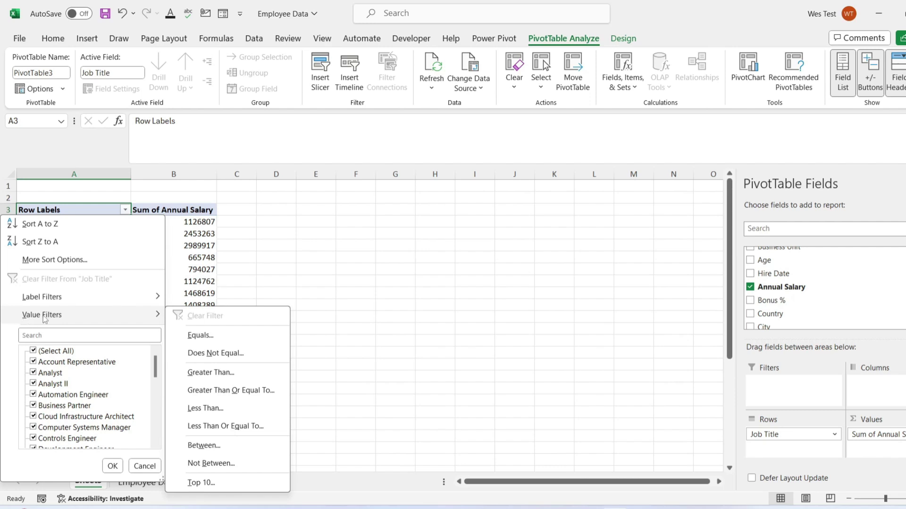
pyautogui.click(201, 482)
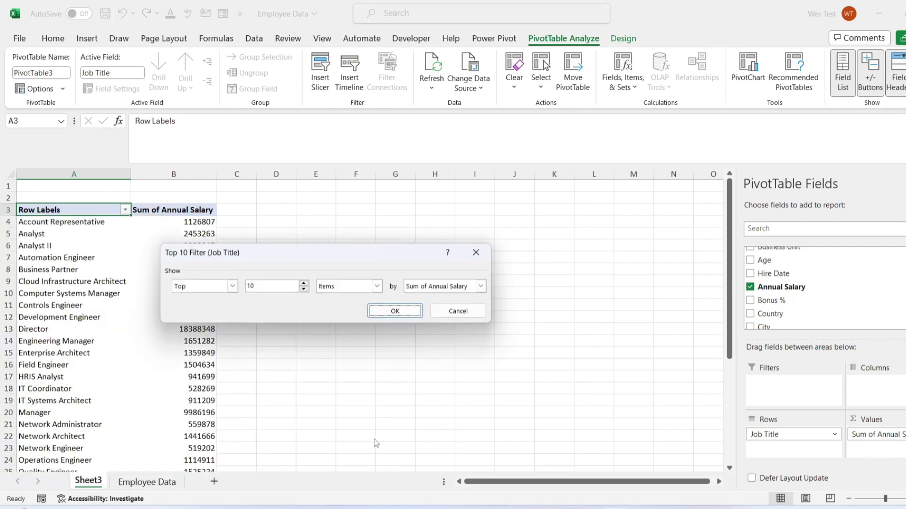
pyautogui.click(395, 311)
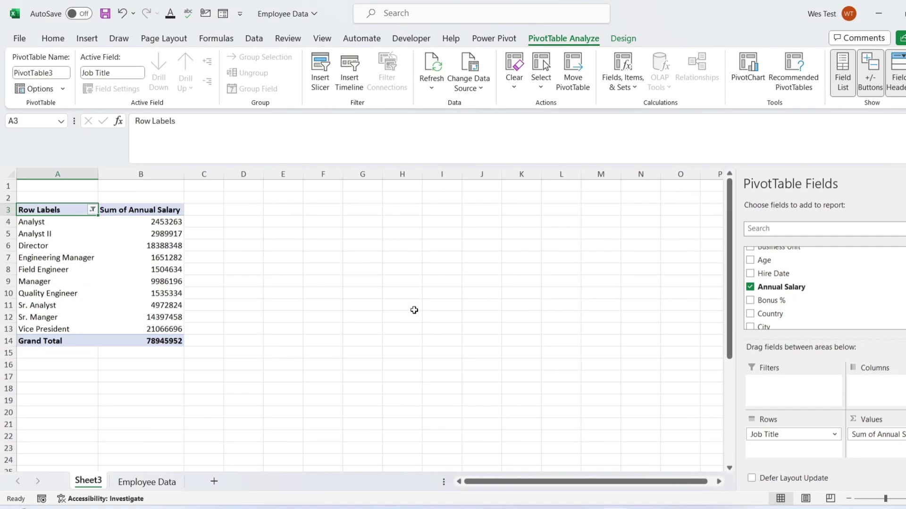
# - Clear the Top 10 filter, try a 'D*' job-title search filter, then clear it again
pyautogui.click(93, 210)
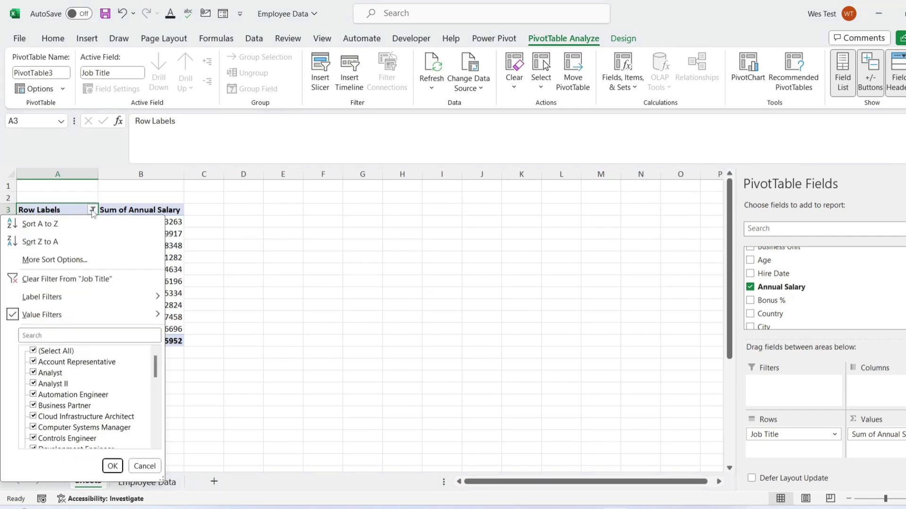
pyautogui.click(42, 282)
pyautogui.click(125, 209)
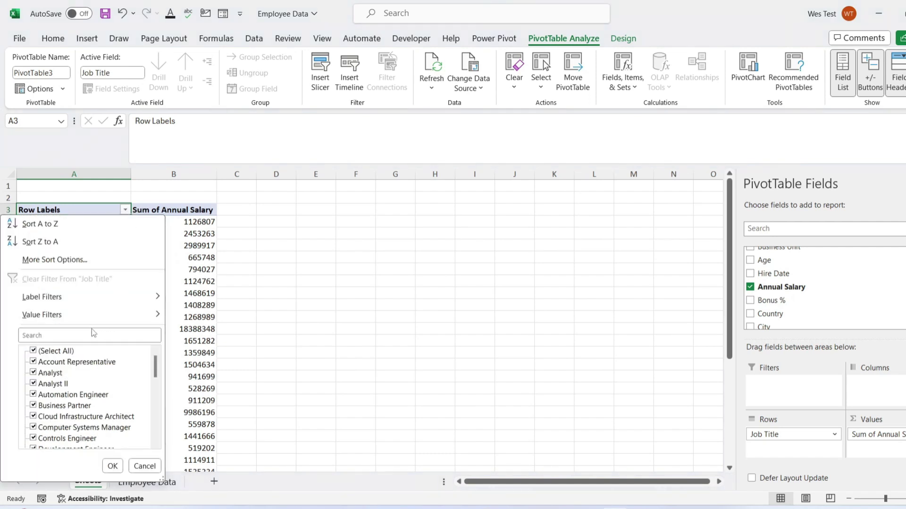
pyautogui.click(99, 334)
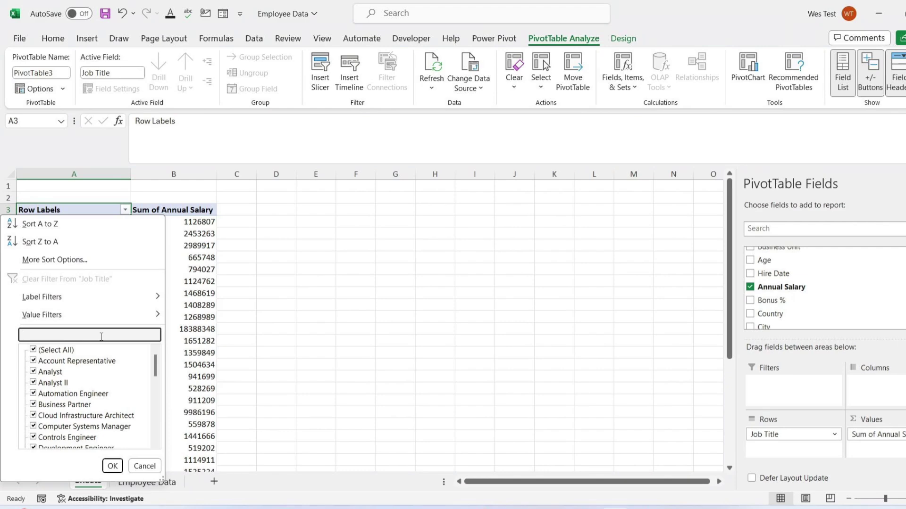
pyautogui.write('D*')
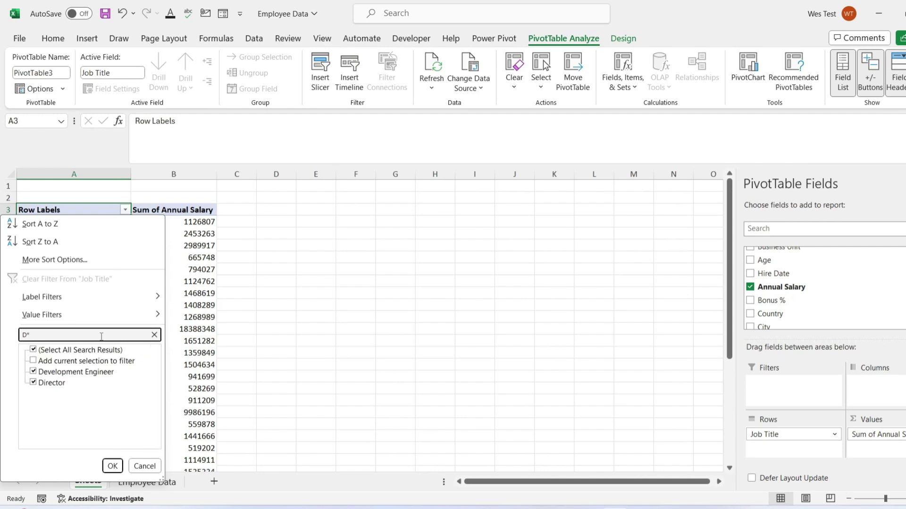
pyautogui.click(111, 465)
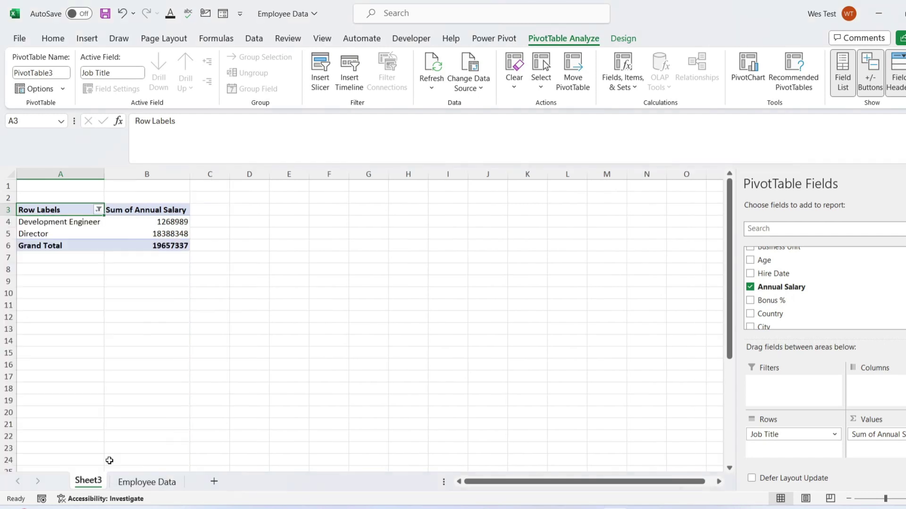
pyautogui.click(99, 211)
pyautogui.click(73, 277)
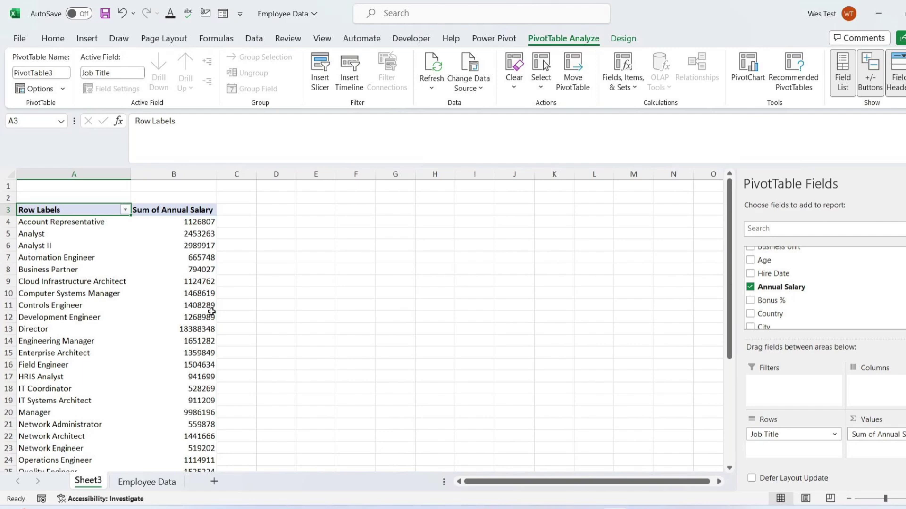
# - Turn on 'Allow multiple filters per field' in PivotTable Options under Totals & Filters
pyautogui.click(84, 235)
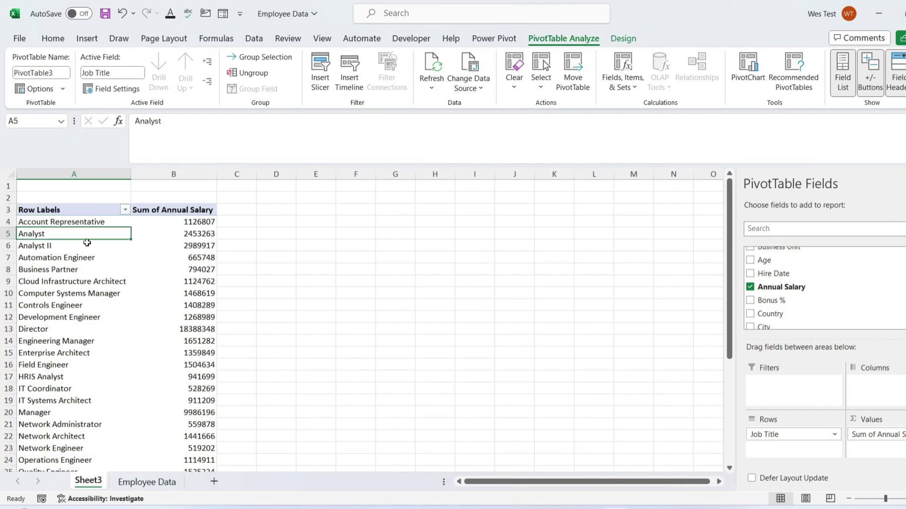
pyautogui.rightClick(86, 234)
pyautogui.click(138, 475)
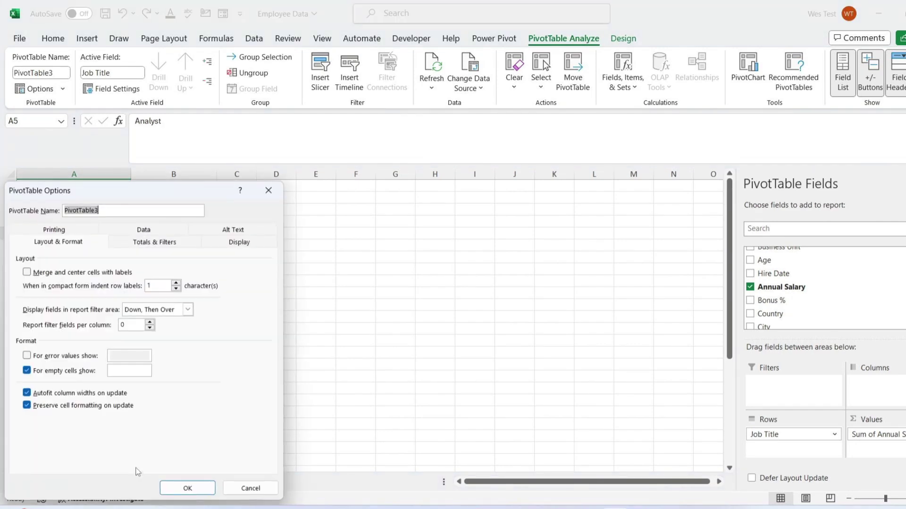
pyautogui.click(152, 242)
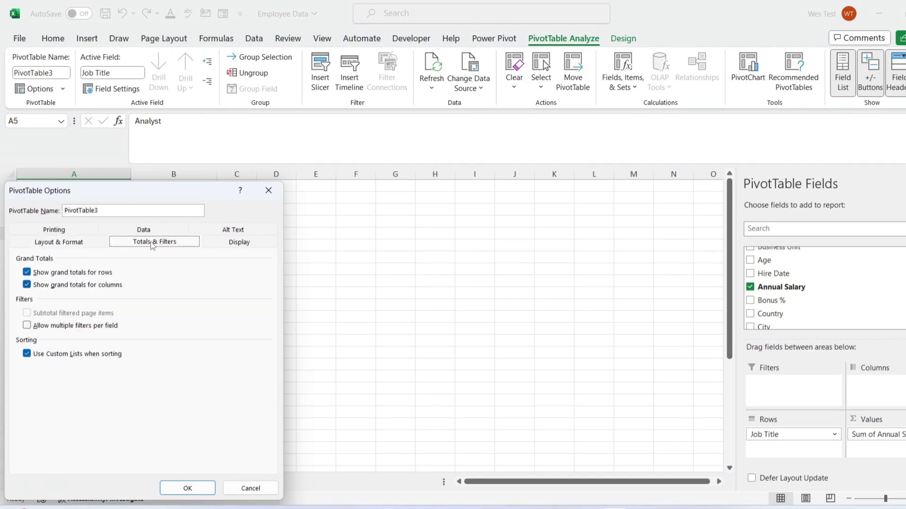
pyautogui.click(27, 327)
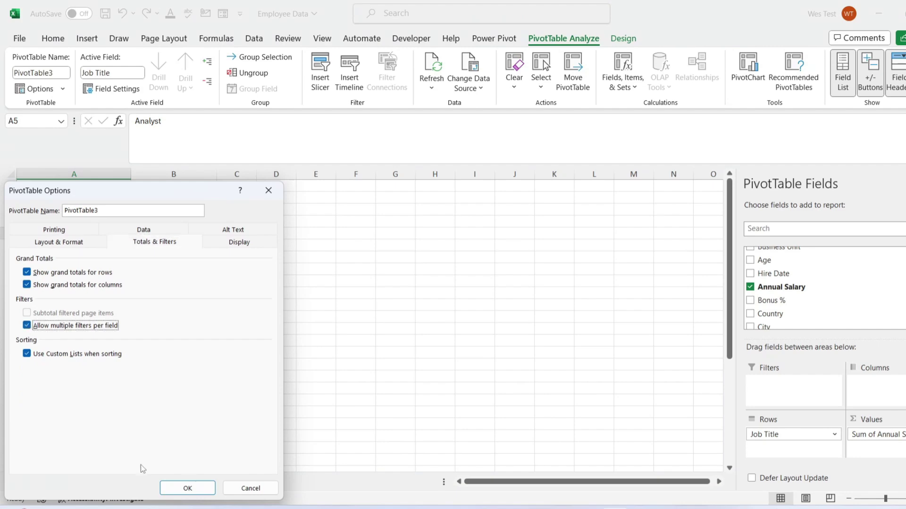
pyautogui.click(181, 490)
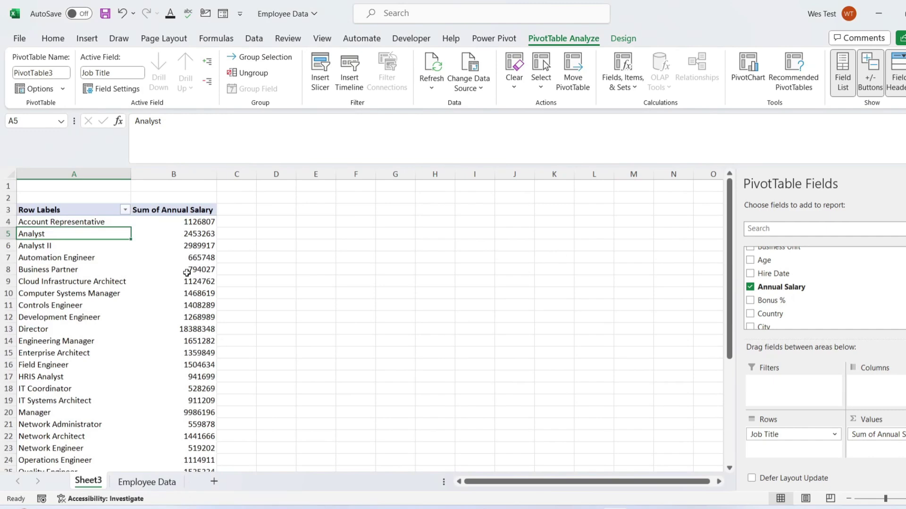
# - Filter job titles to those with summed salary greater than 1,000,000
pyautogui.click(125, 210)
pyautogui.click(213, 372)
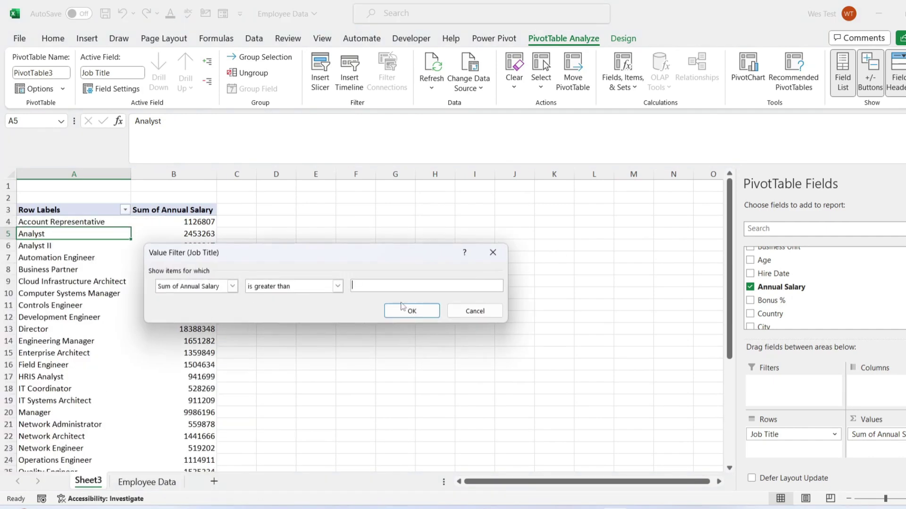
pyautogui.write('1000000')
pyautogui.press('Return')
# - Add a 'begins with A' job-title label filter, then clear all pivot filters
pyautogui.click(125, 210)
pyautogui.click(208, 261)
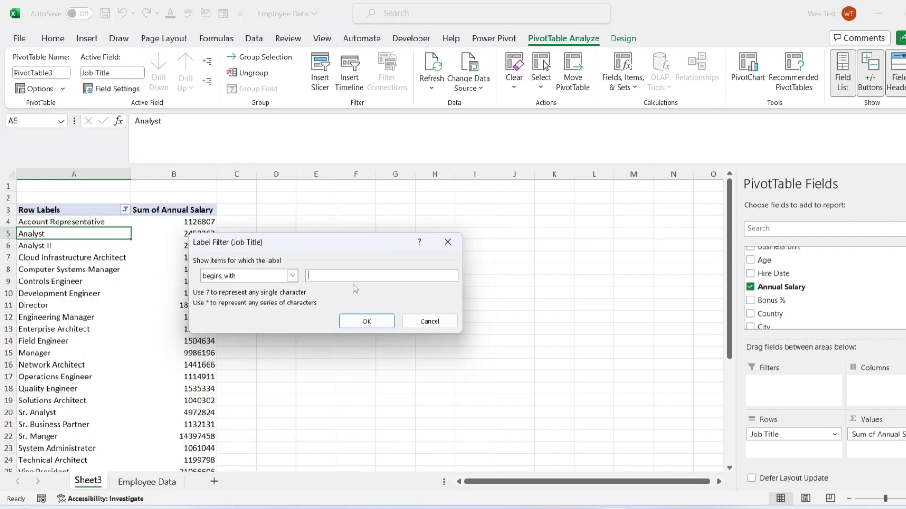
pyautogui.write('A')
pyautogui.click(382, 325)
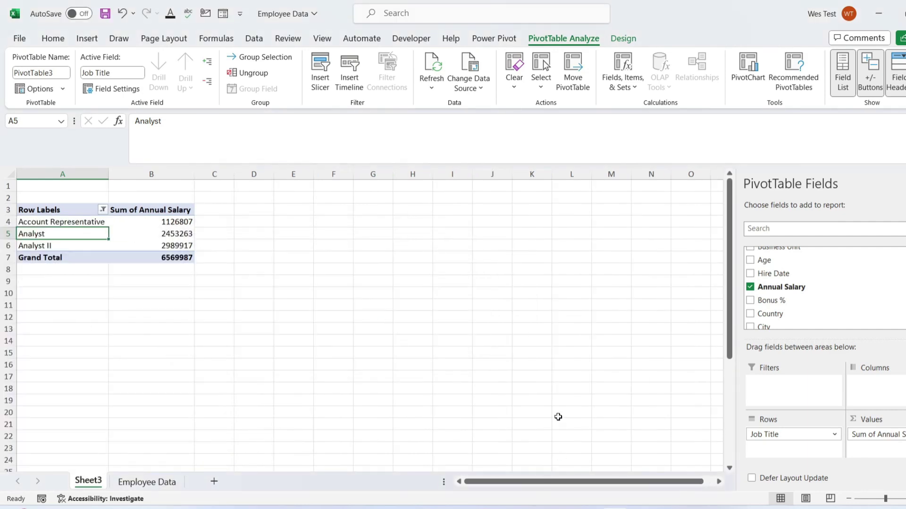
pyautogui.click(514, 87)
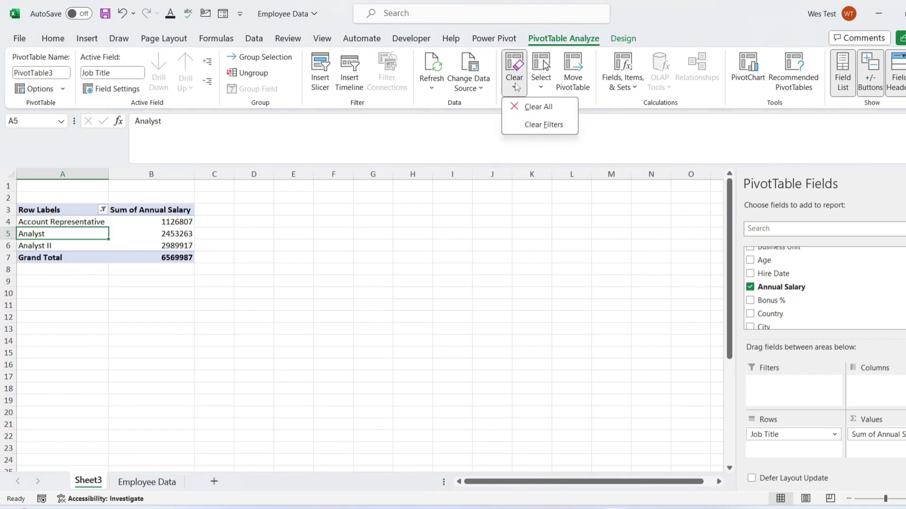
pyautogui.click(542, 125)
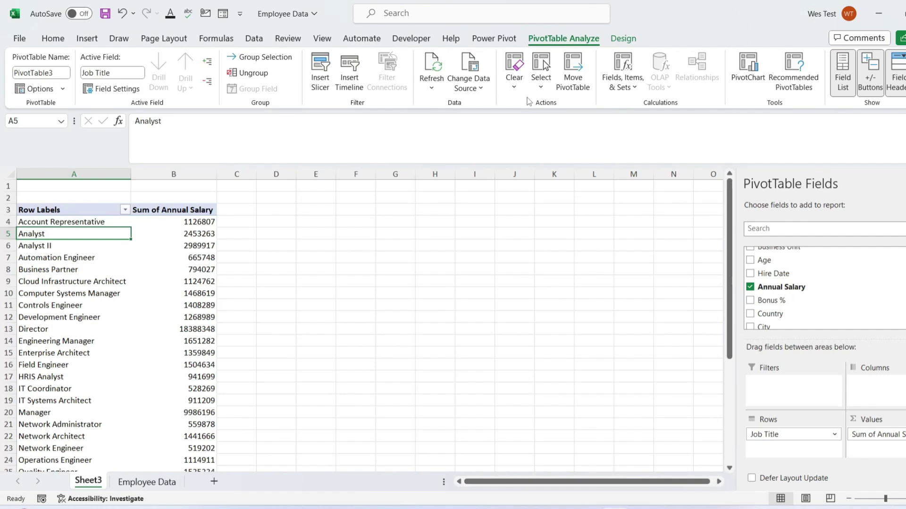
pyautogui.click(77, 222)
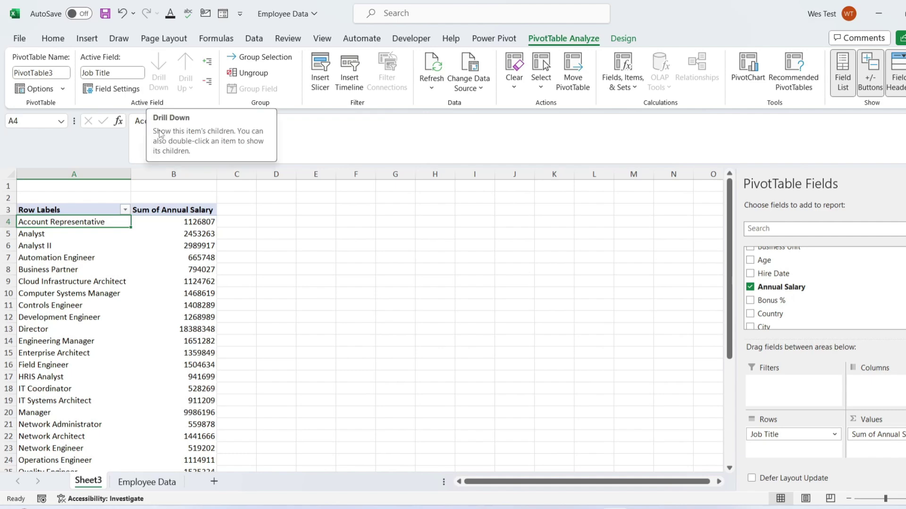
pyautogui.moveTo(174, 223)
pyautogui.mouseDown()
pyautogui.moveTo(173, 471)
pyautogui.moveTo(163, 429)
pyautogui.moveTo(164, 437)
pyautogui.mouseUp()
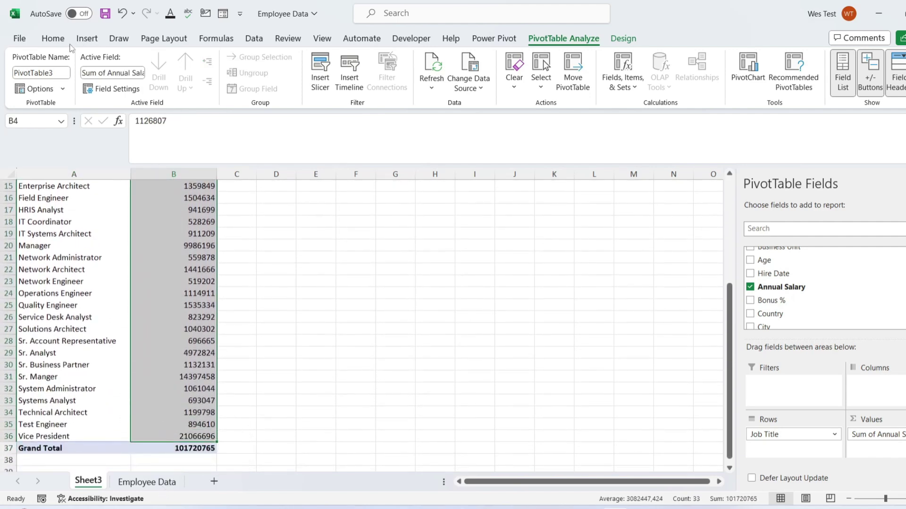
pyautogui.click(54, 41)
pyautogui.scroll(5, 155, 281)
pyautogui.click(517, 81)
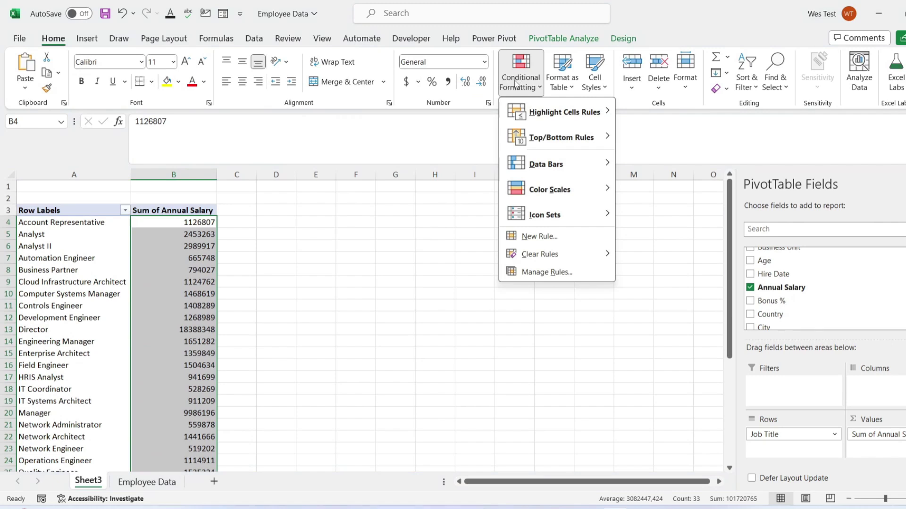
pyautogui.moveTo(559, 137)
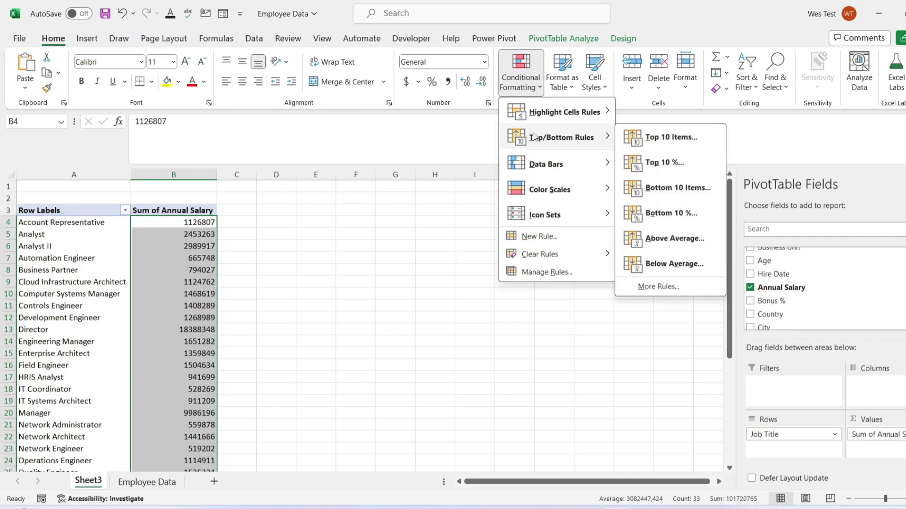
pyautogui.click(656, 141)
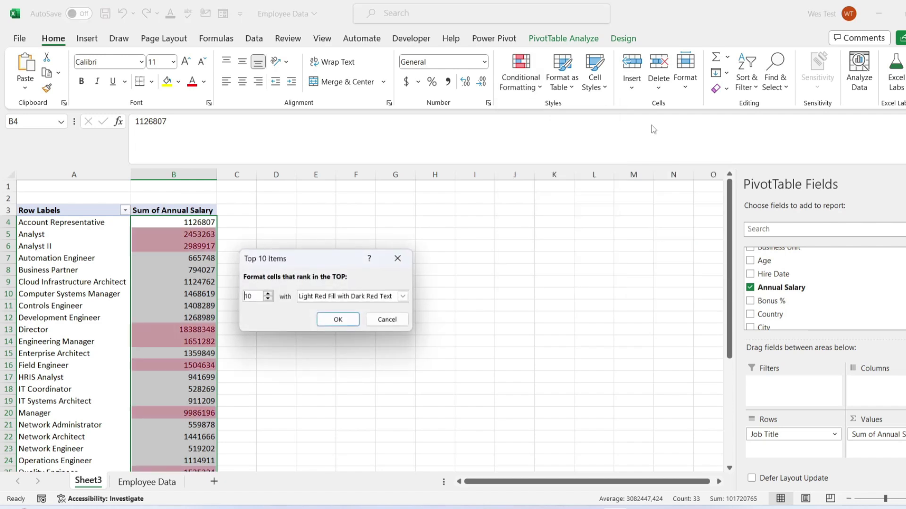
pyautogui.click(402, 296)
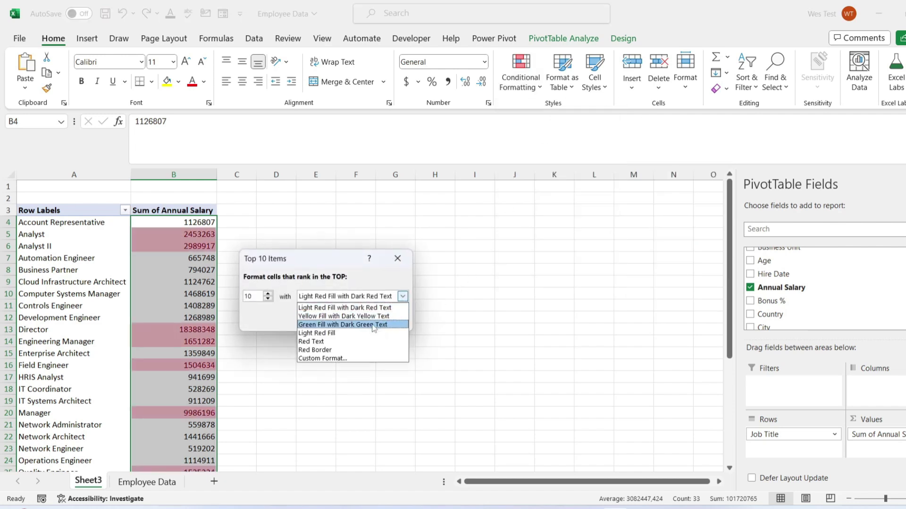
pyautogui.click(346, 325)
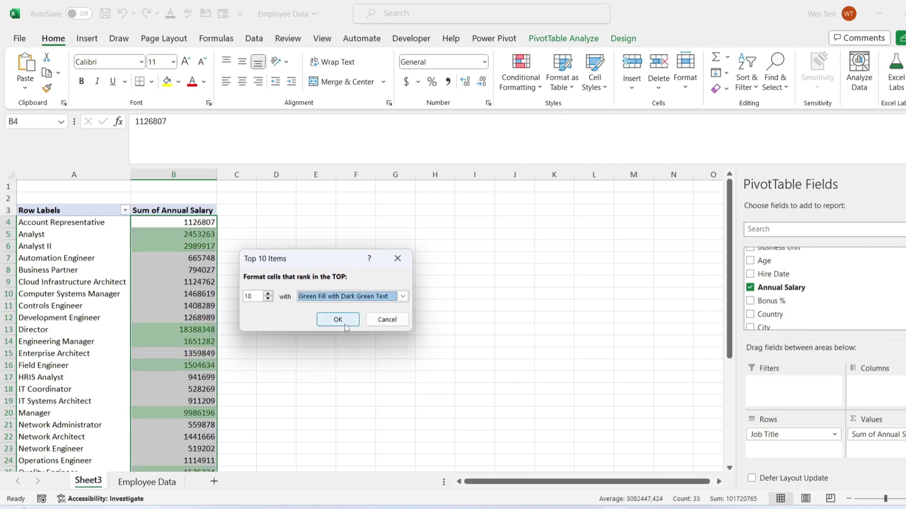
pyautogui.click(338, 320)
pyautogui.scroll(-2, 342, 321)
pyautogui.scroll(-3, 342, 321)
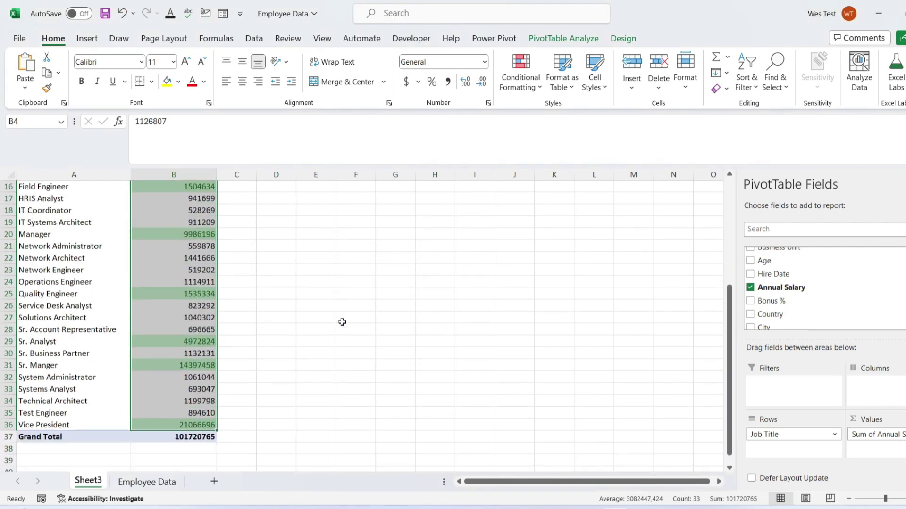
pyautogui.scroll(5, 375, 321)
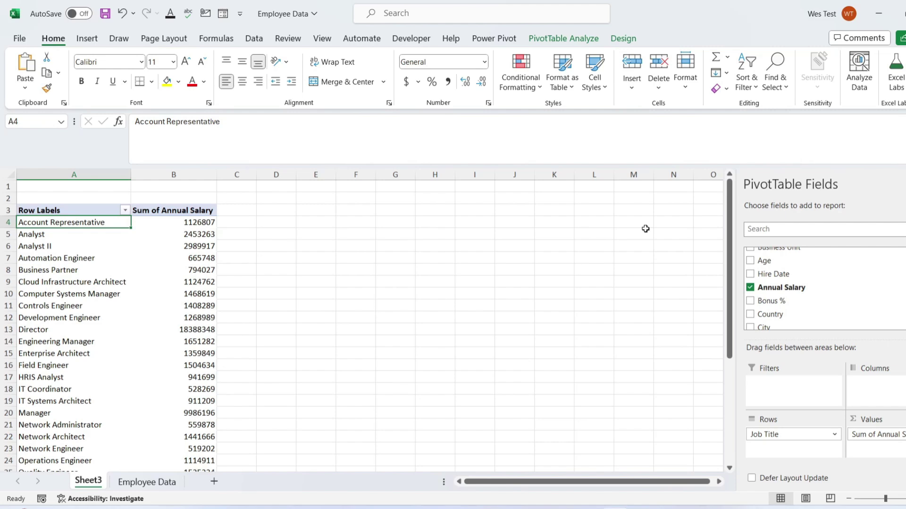
# - Add Annual Salary to Values again and give C4:C36 blue gradient data bars
pyautogui.moveTo(774, 287); pyautogui.dragTo(896, 453)
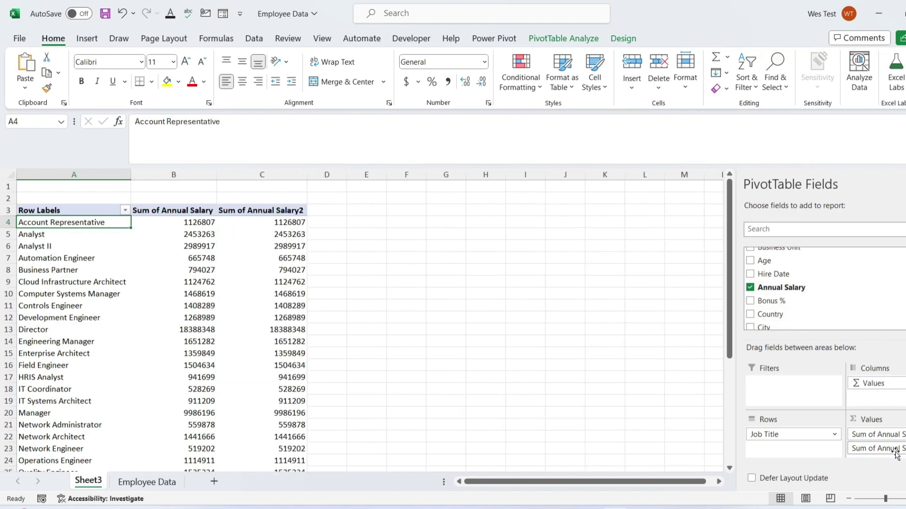
pyautogui.click(267, 220)
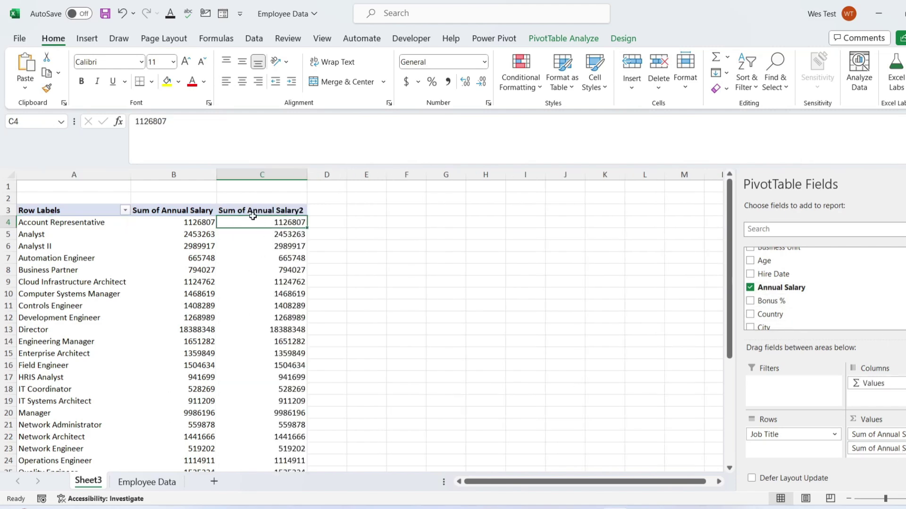
pyautogui.moveTo(253, 216); pyautogui.dragTo(308, 443)
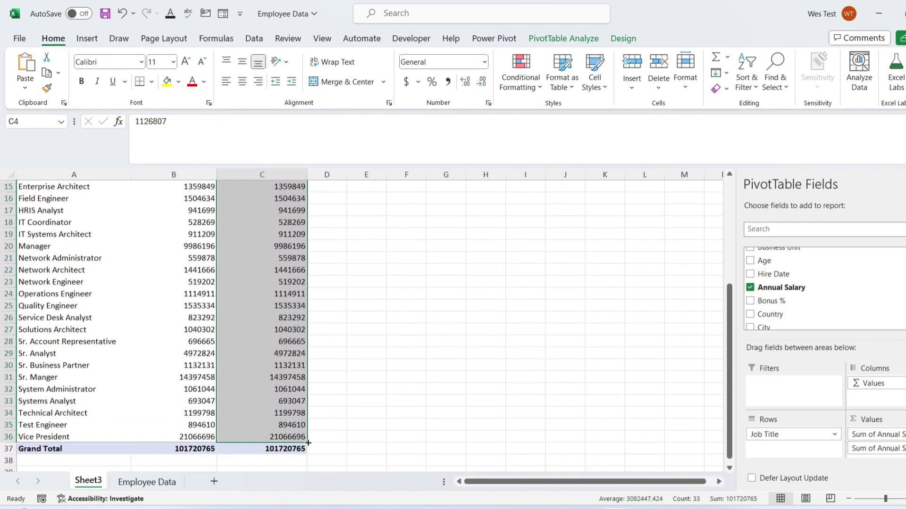
pyautogui.click(536, 95)
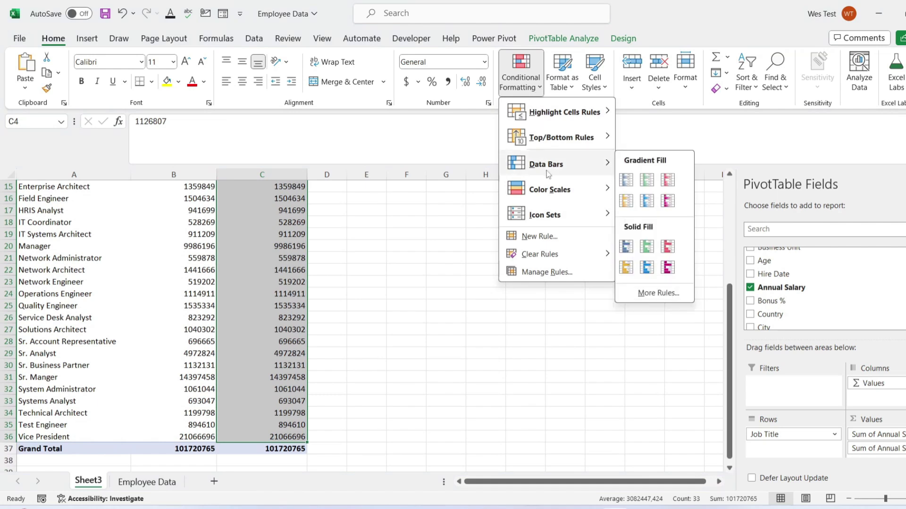
pyautogui.moveTo(545, 164)
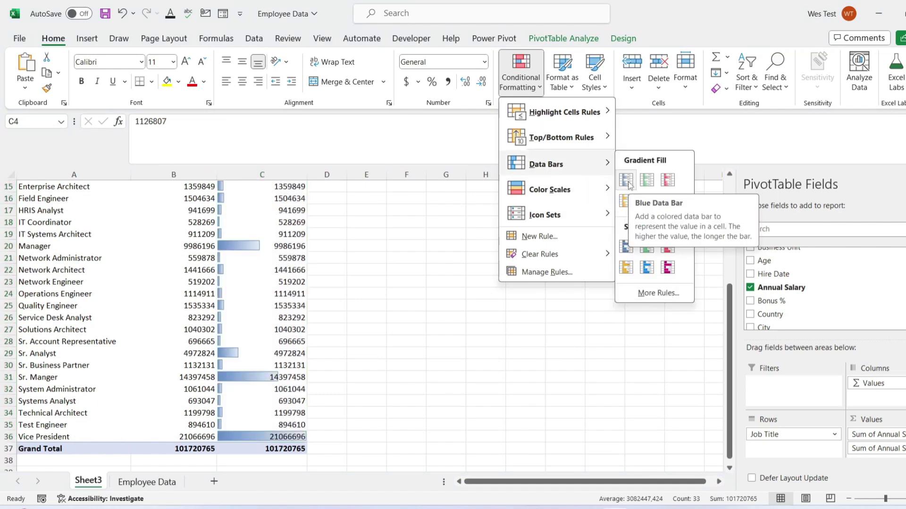
pyautogui.click(627, 180)
pyautogui.scroll(5, 383, 388)
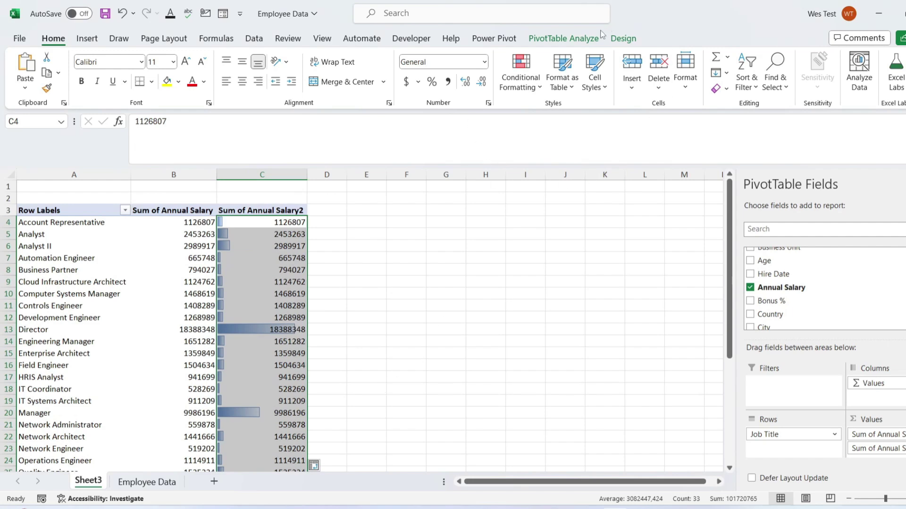
# - Edit the Data Bar rule in Manage Rules to Show Bar Only
pyautogui.click(535, 81)
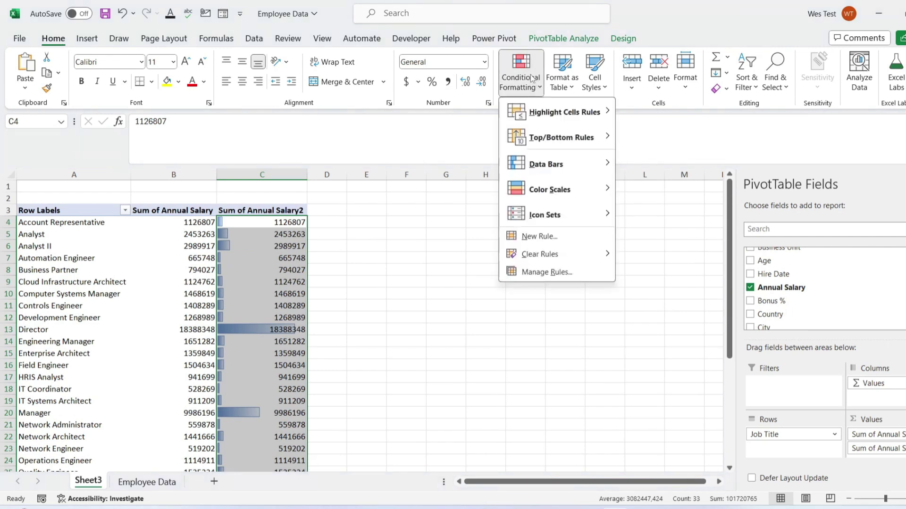
pyautogui.click(537, 277)
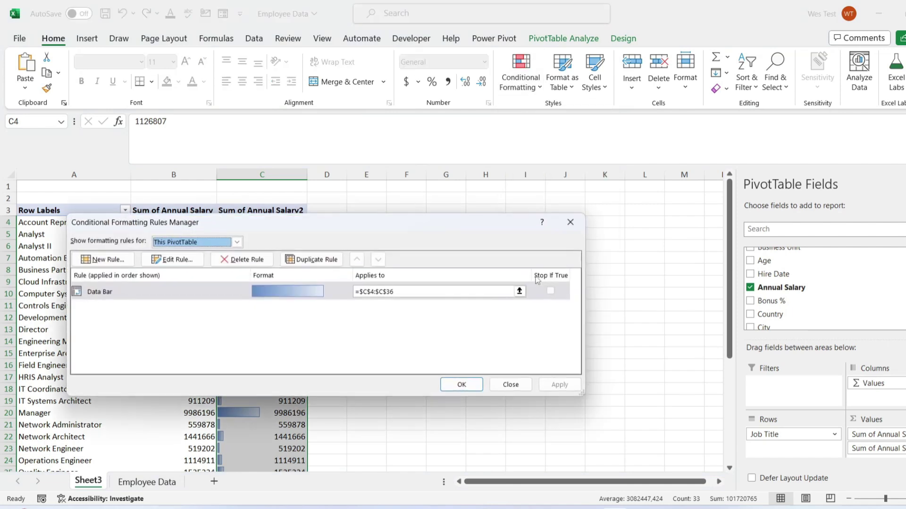
pyautogui.doubleClick(164, 293)
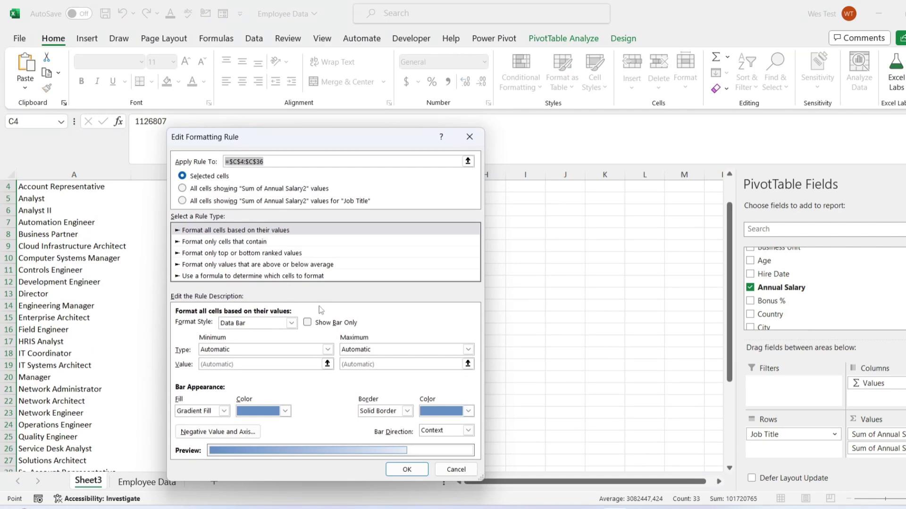
pyautogui.click(308, 323)
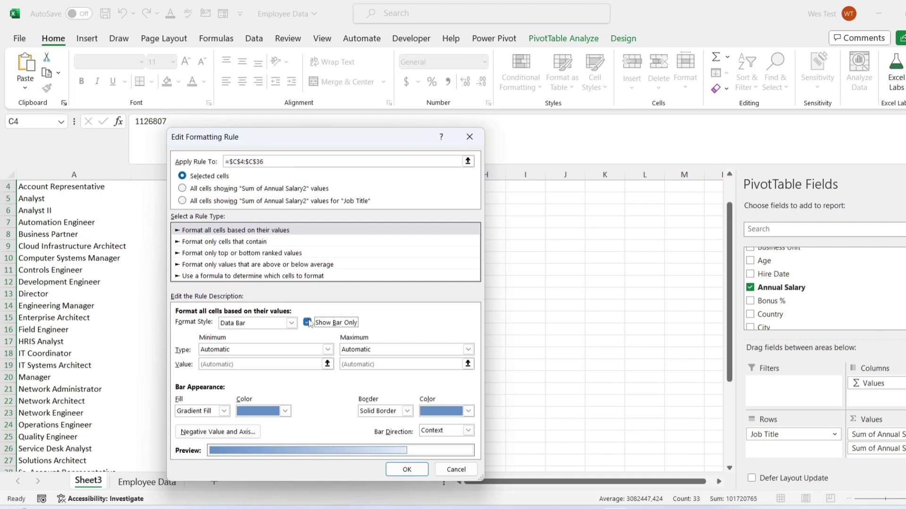
pyautogui.click(408, 471)
pyautogui.click(460, 383)
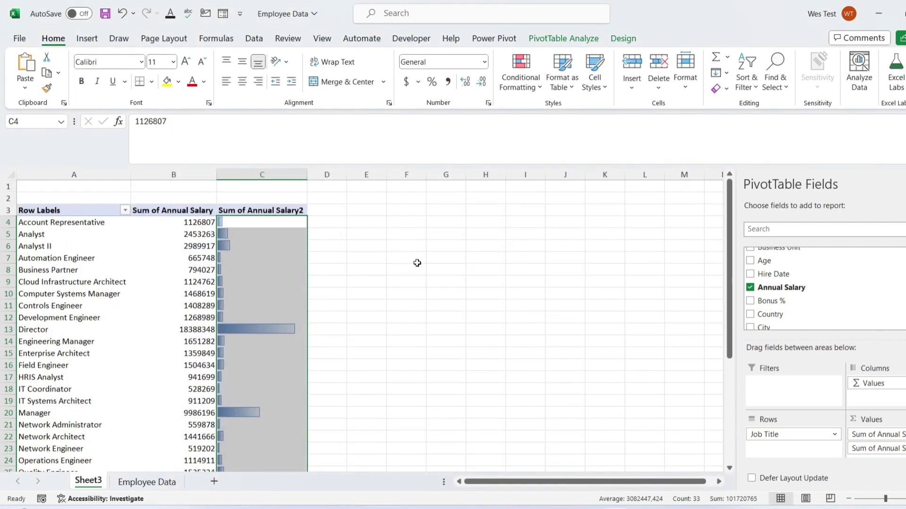
pyautogui.click(367, 243)
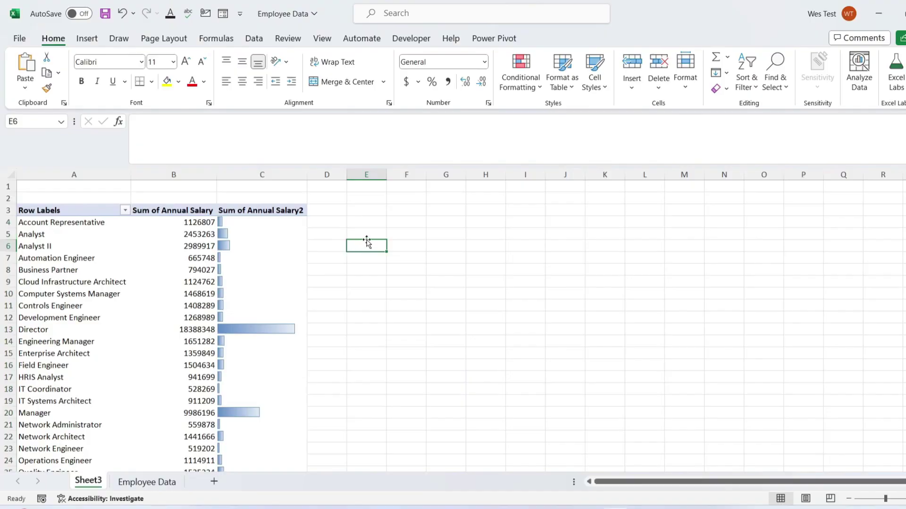
# - Scroll down the pivot sheet and bring up the PivotTable Analyze commands
pyautogui.scroll(-2, 368, 238)
pyautogui.scroll(-1, 368, 239)
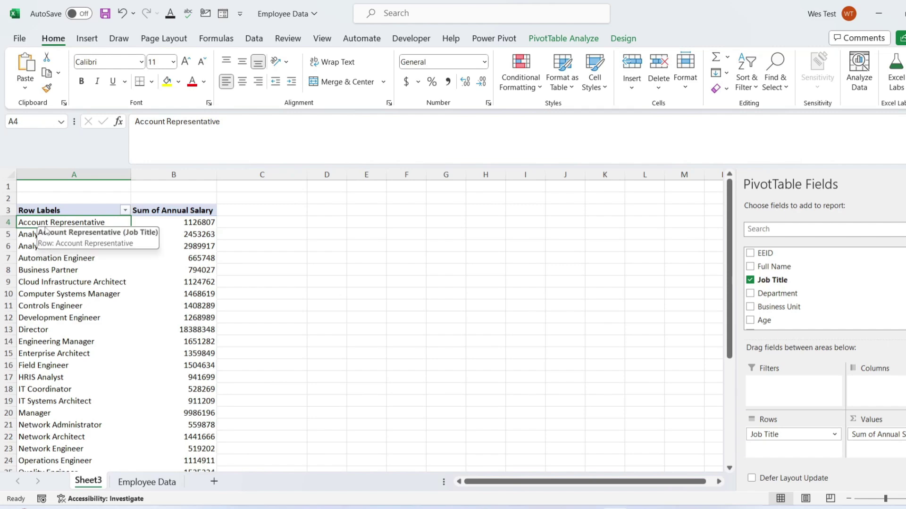
pyautogui.click(550, 41)
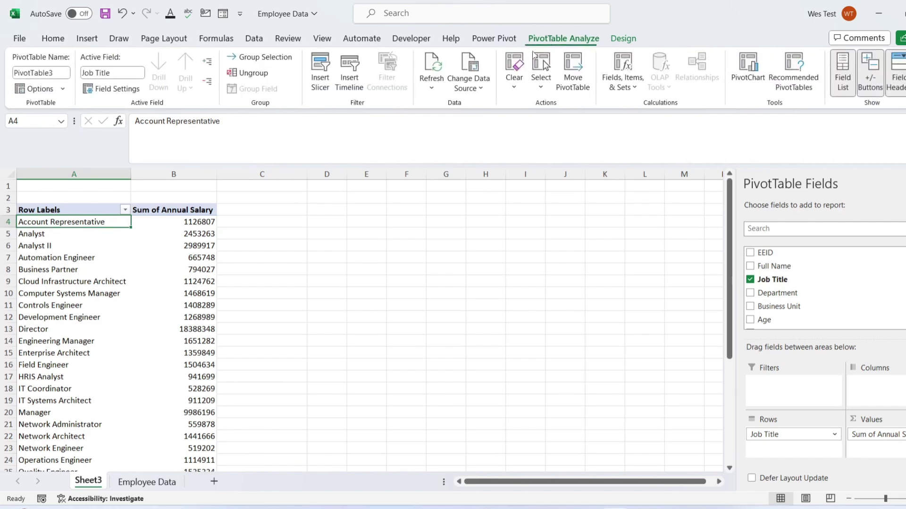
# - Insert a Department slicer and place it beside the job-title pivot
pyautogui.click(321, 80)
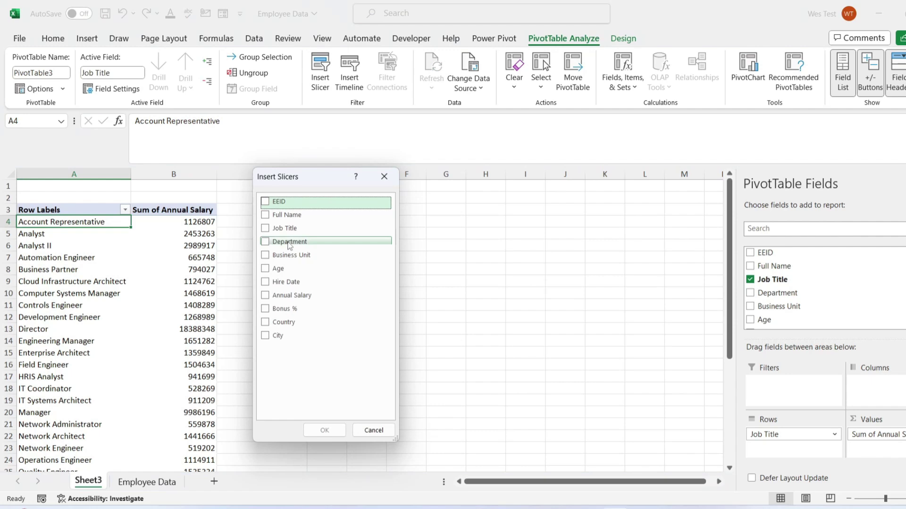
pyautogui.click(268, 245)
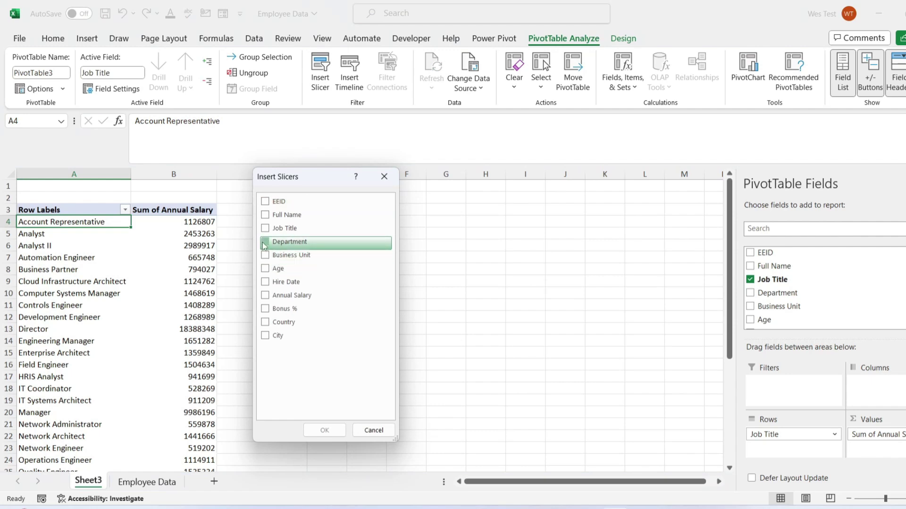
pyautogui.click(326, 434)
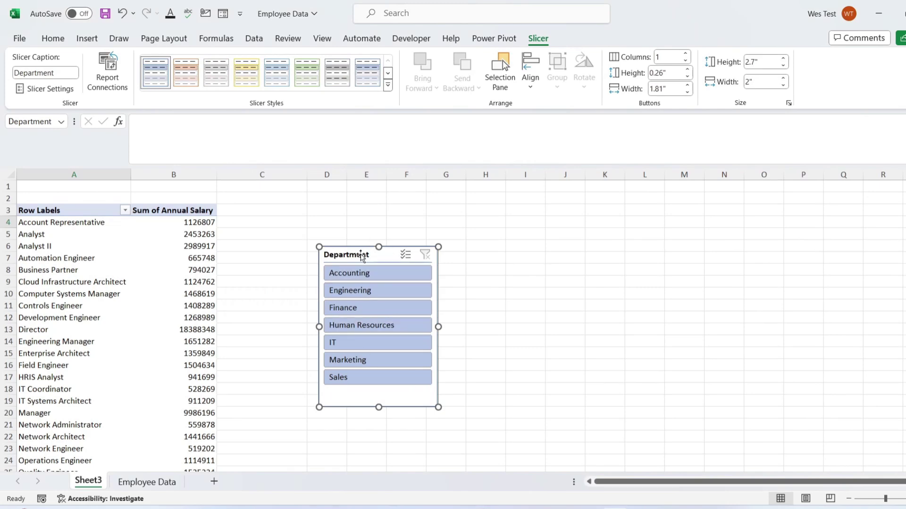
pyautogui.moveTo(360, 255); pyautogui.dragTo(289, 205)
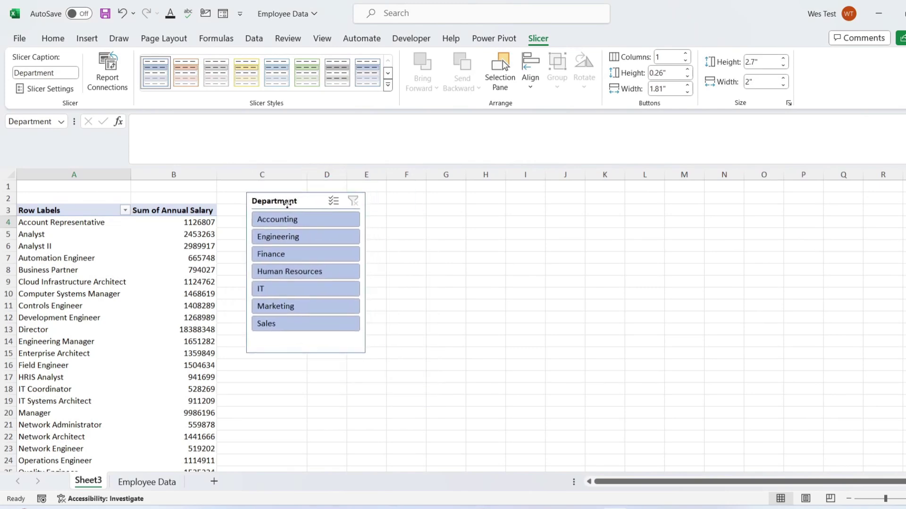
# - Test the slicer with Accounting, Engineering and Finance, then clear its filter
pyautogui.click(291, 220)
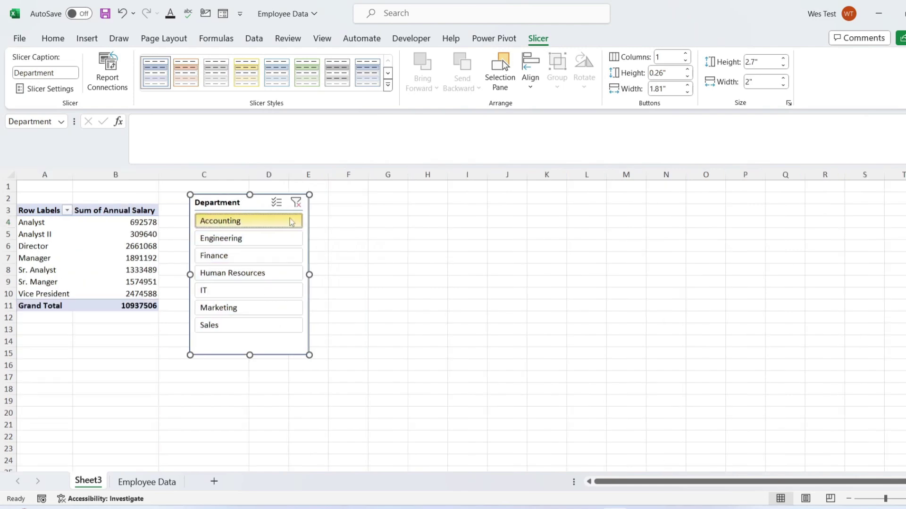
pyautogui.click(274, 238)
pyautogui.click(275, 258)
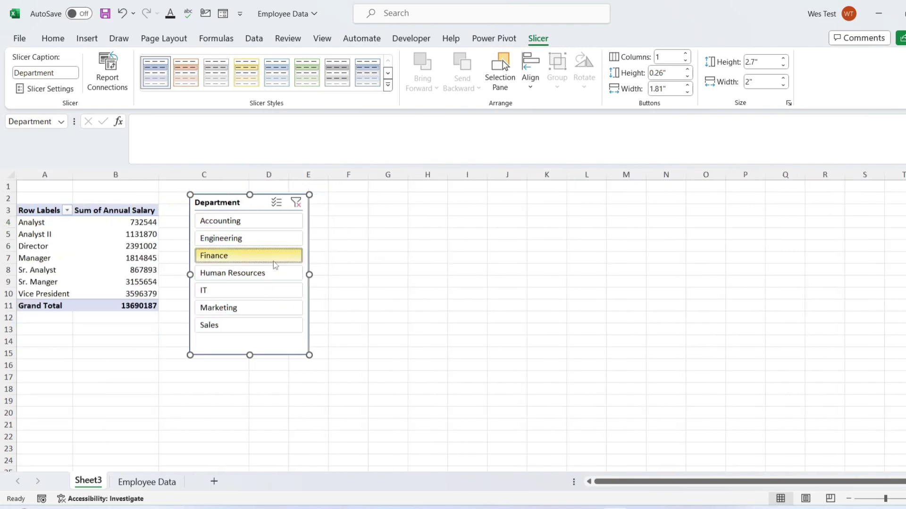
pyautogui.click(296, 203)
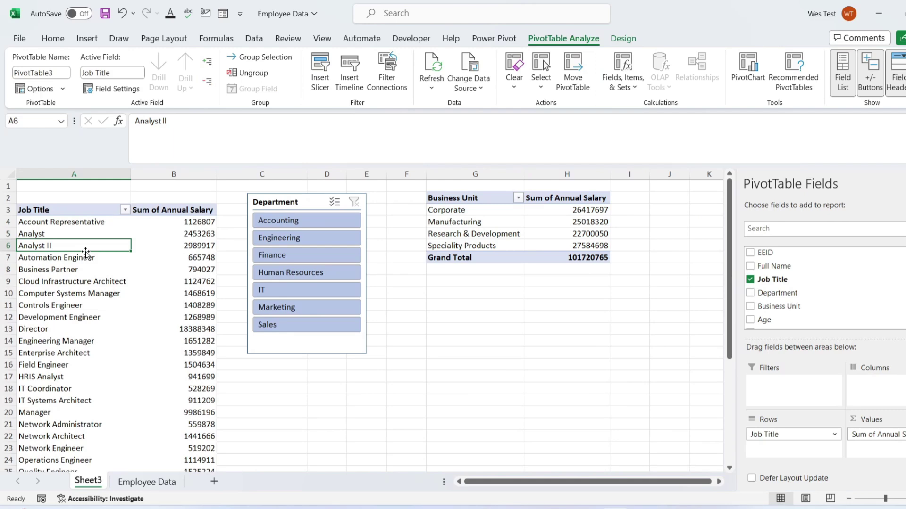
# - Connect the Department slicer to PivotTable4 through Report Connections
pyautogui.click(290, 348)
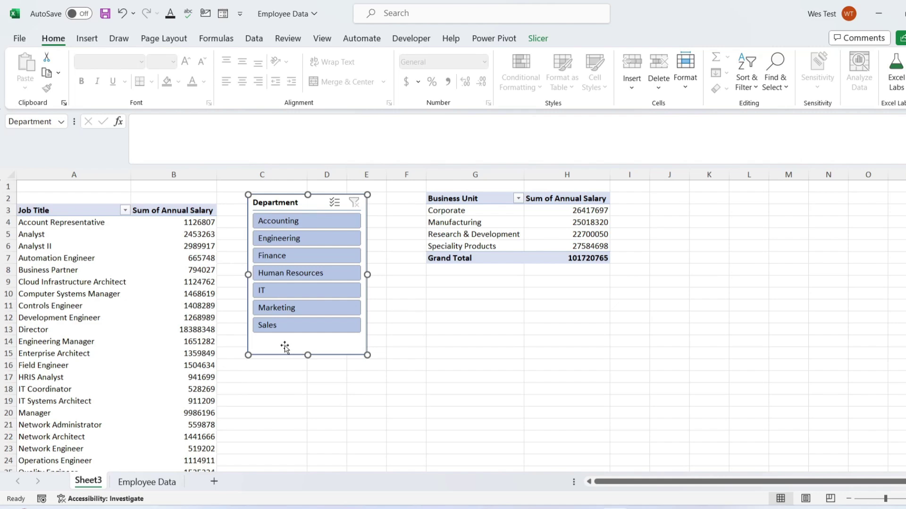
pyautogui.rightClick(285, 347)
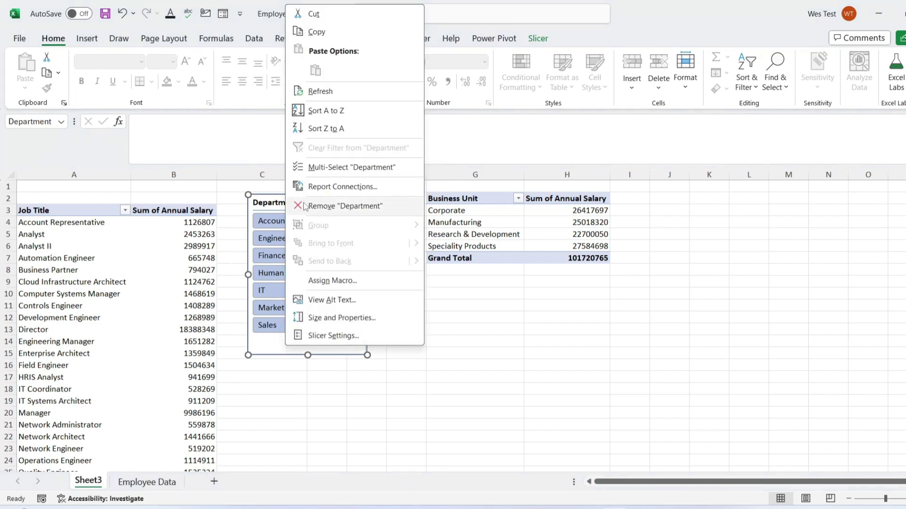
pyautogui.click(331, 187)
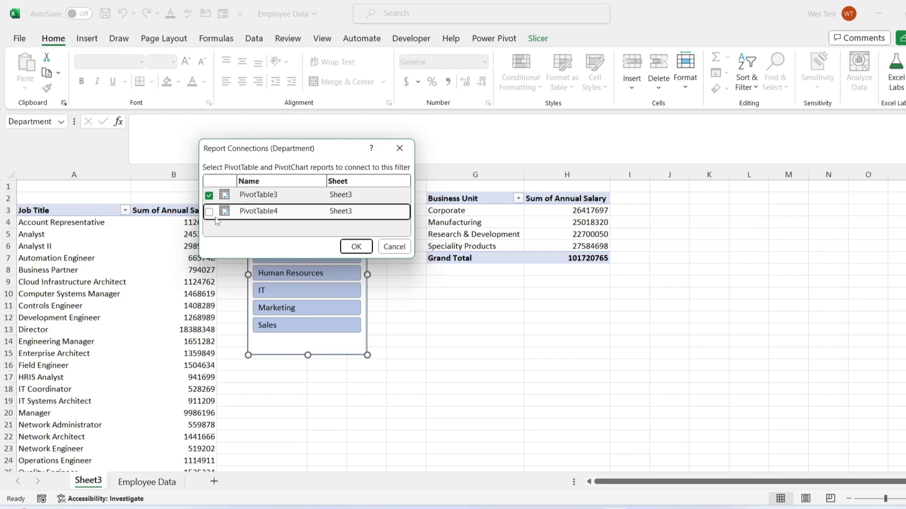
pyautogui.click(209, 212)
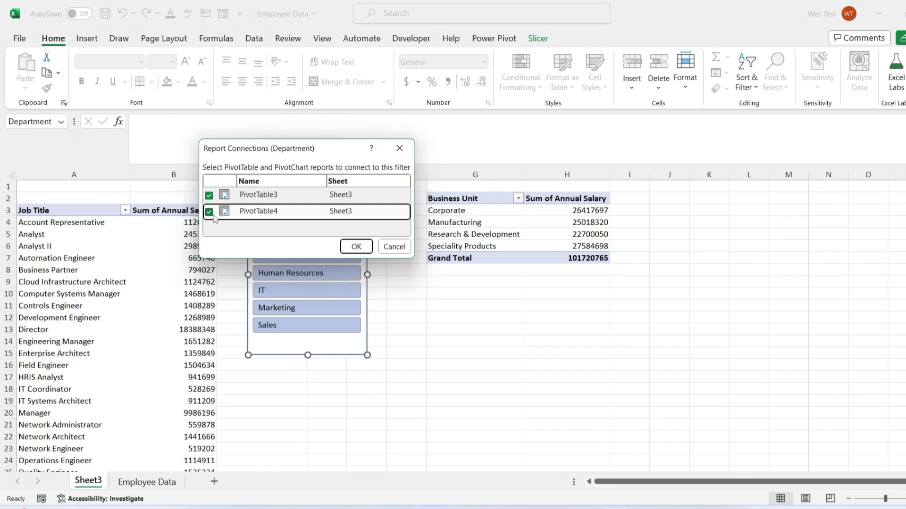
pyautogui.click(356, 247)
# - Test Finance, Engineering, Accounting, IT, Marketing and Sales on both pivots, then clear the filter
pyautogui.click(307, 255)
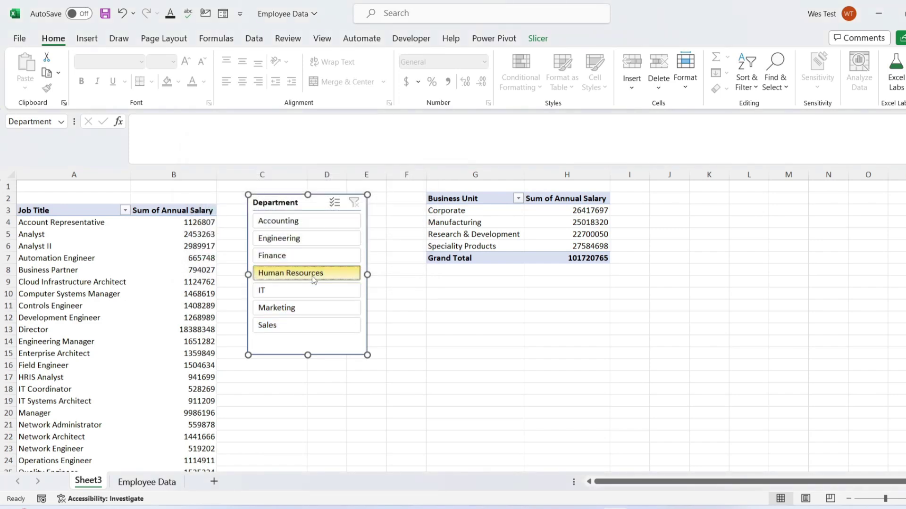
pyautogui.click(283, 238)
pyautogui.click(259, 254)
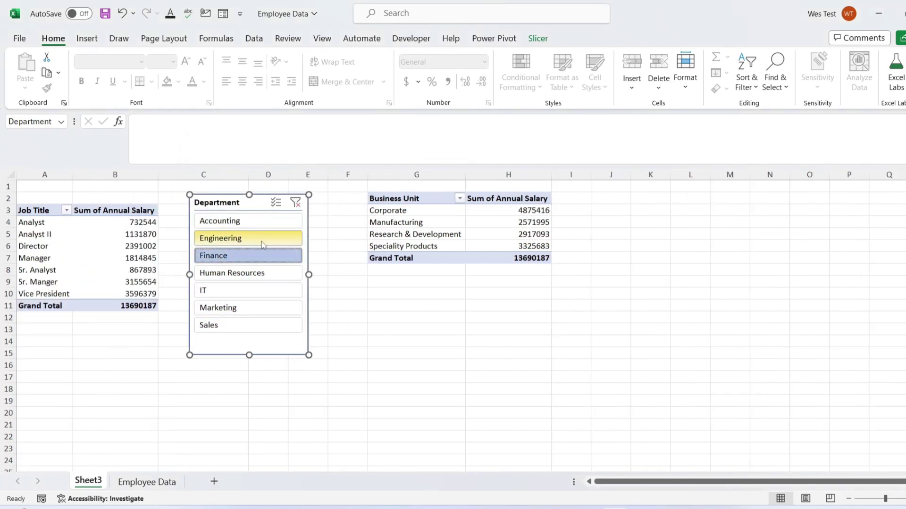
pyautogui.click(259, 222)
pyautogui.click(255, 291)
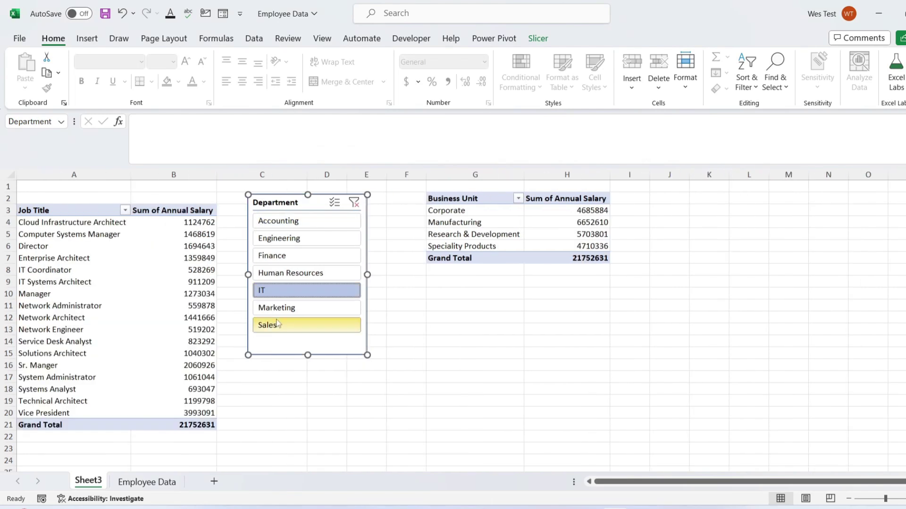
pyautogui.click(272, 311)
pyautogui.click(264, 326)
pyautogui.hotkey('alt', 'c')
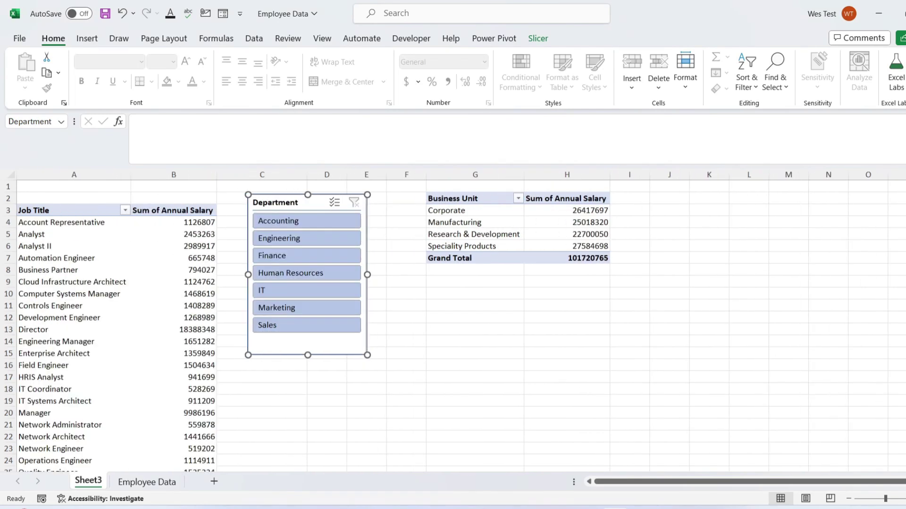
# - Select cell G5 in the Business Unit pivot and show its PivotTable Analyze tools
pyautogui.click(472, 235)
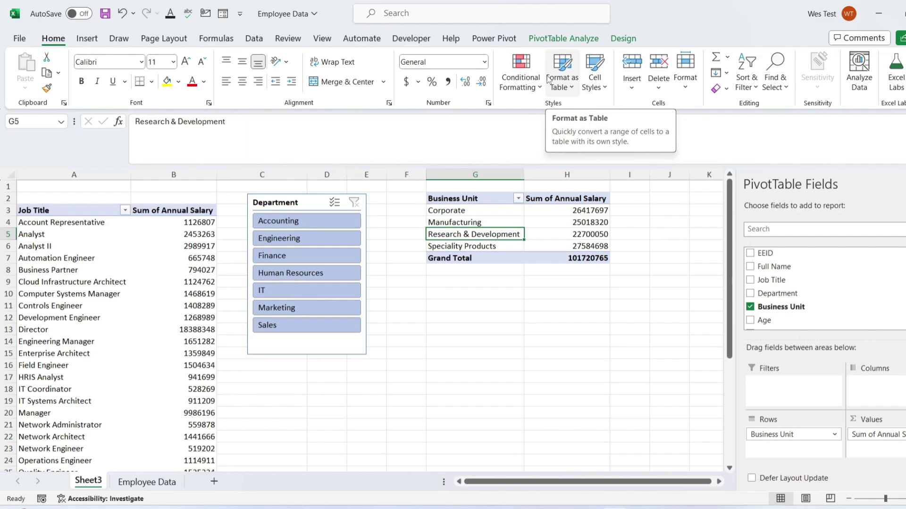
pyautogui.click(563, 38)
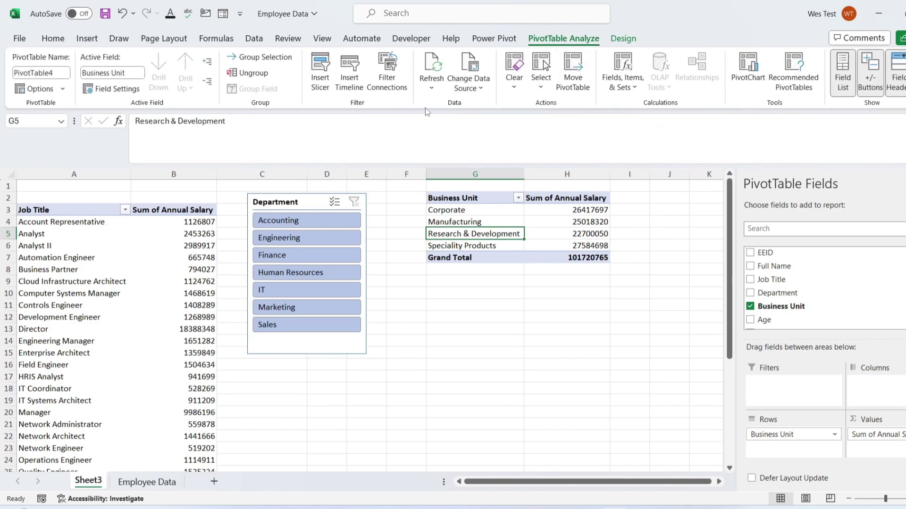
# - Insert a Hire Date timeline and try filtering salaries by 2017, 2016 and other years
pyautogui.click(342, 89)
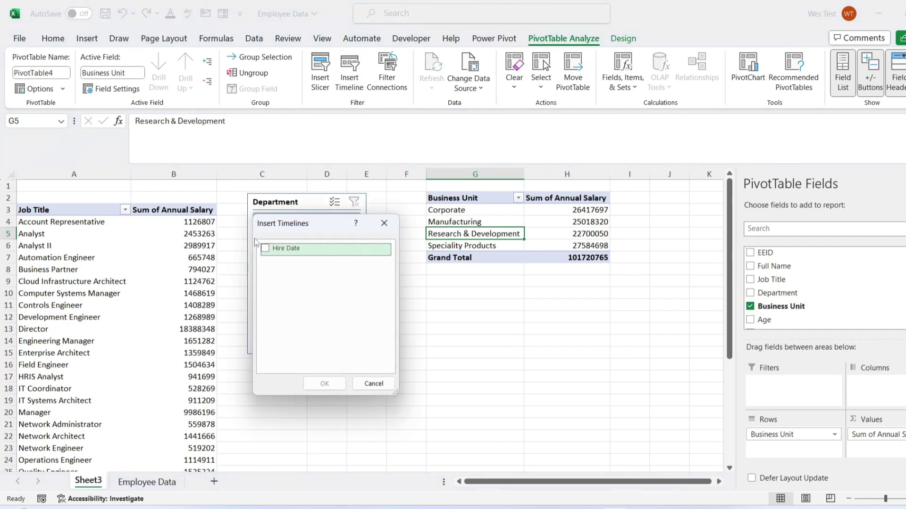
pyautogui.click(264, 248)
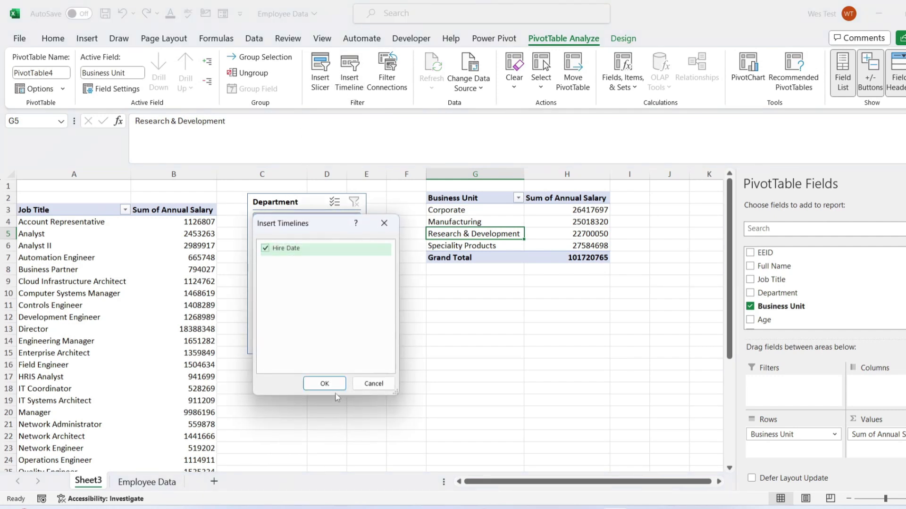
pyautogui.click(324, 384)
pyautogui.click(459, 343)
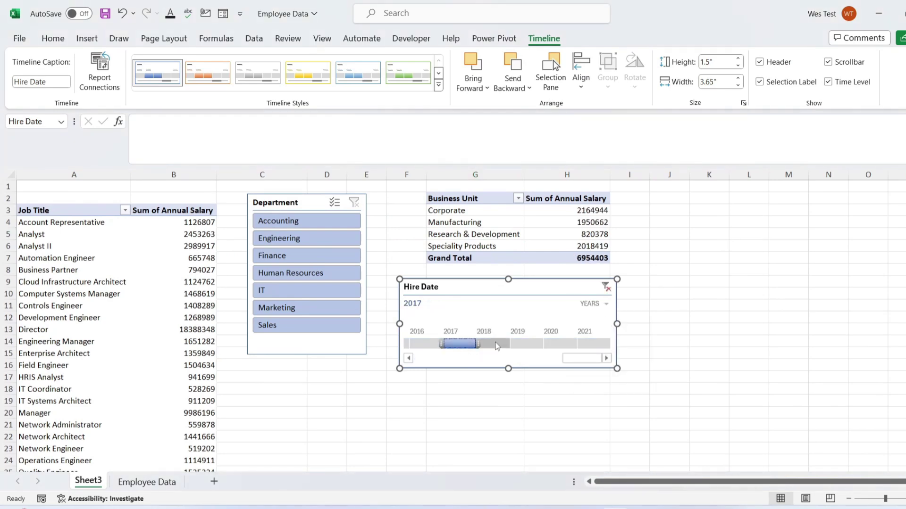
pyautogui.click(493, 343)
pyautogui.click(459, 343)
pyautogui.click(424, 343)
# - Connect the timeline to the job-title pivot too, test hires in 2011, then clear it
pyautogui.rightClick(453, 367)
pyautogui.click(511, 221)
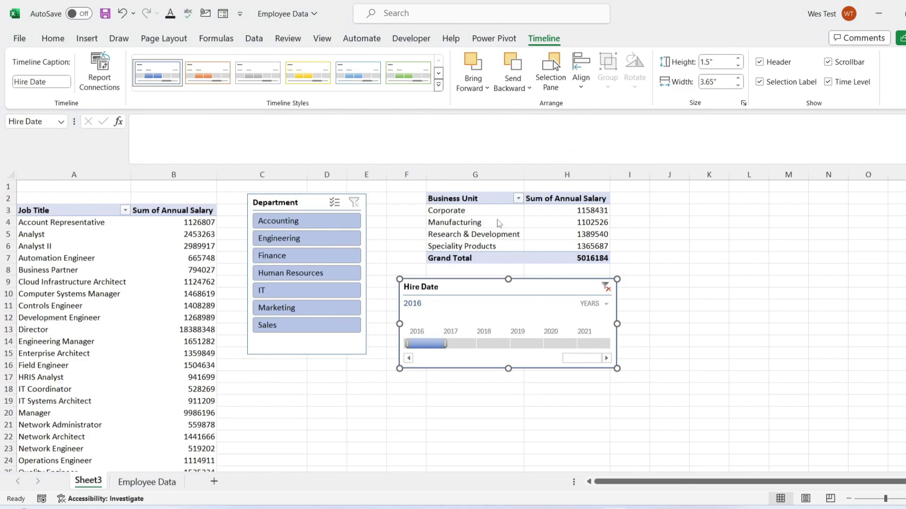
pyautogui.click(399, 228)
pyautogui.click(546, 279)
pyautogui.click(496, 345)
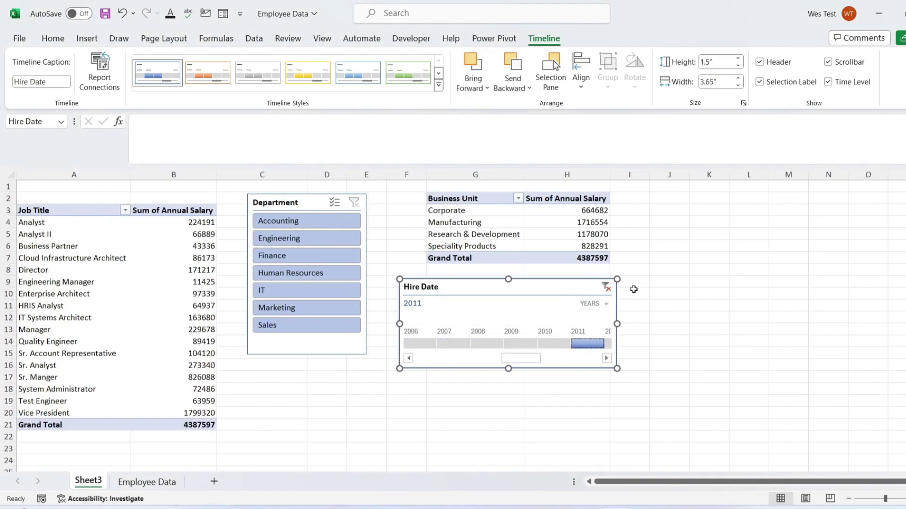
pyautogui.click(600, 287)
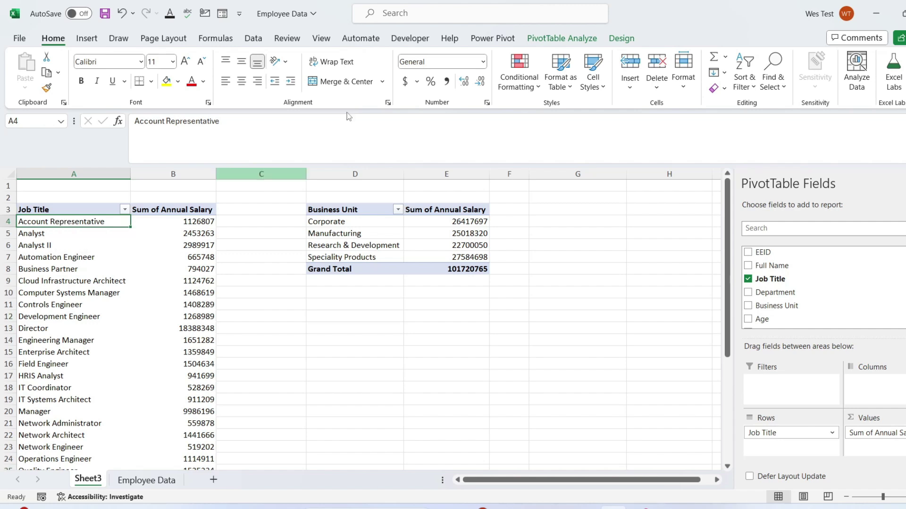
# - Refresh All pivot tables so the Business Unit grand total becomes 101437737
pyautogui.click(566, 41)
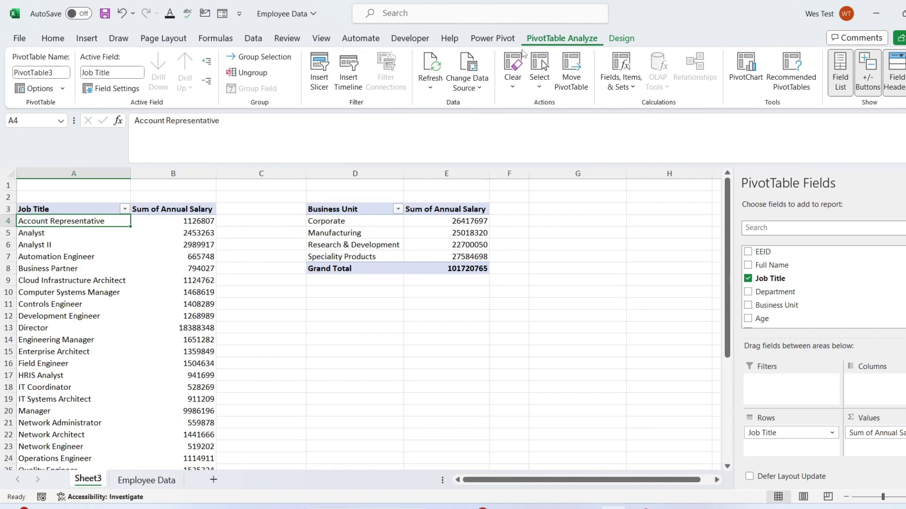
pyautogui.click(431, 85)
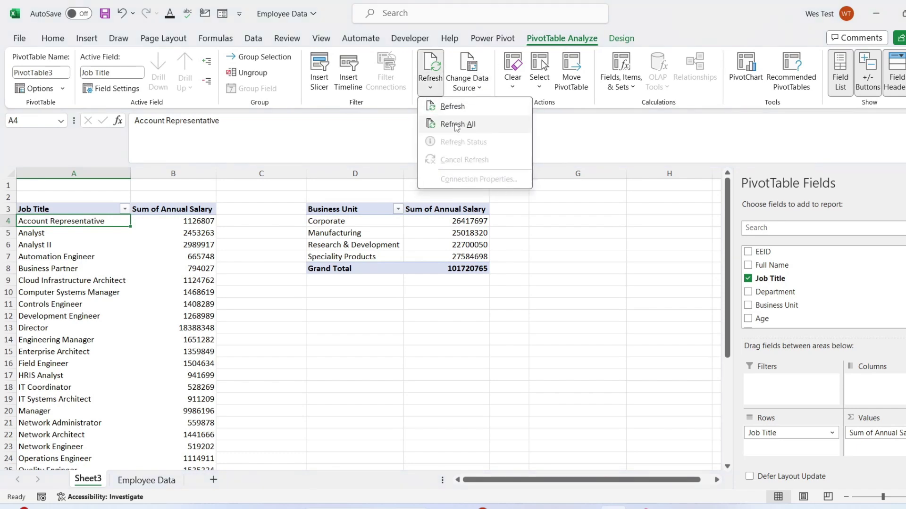
pyautogui.click(457, 124)
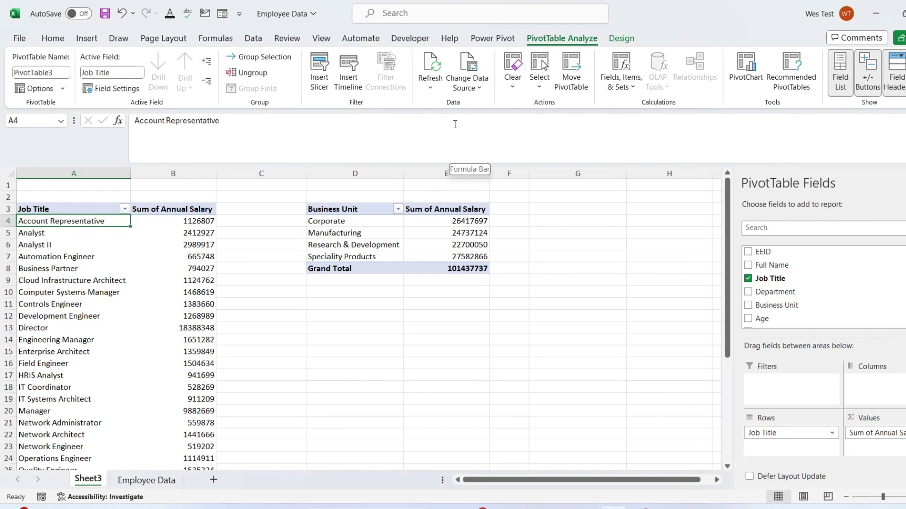
pyautogui.scroll(-2, 235, 326)
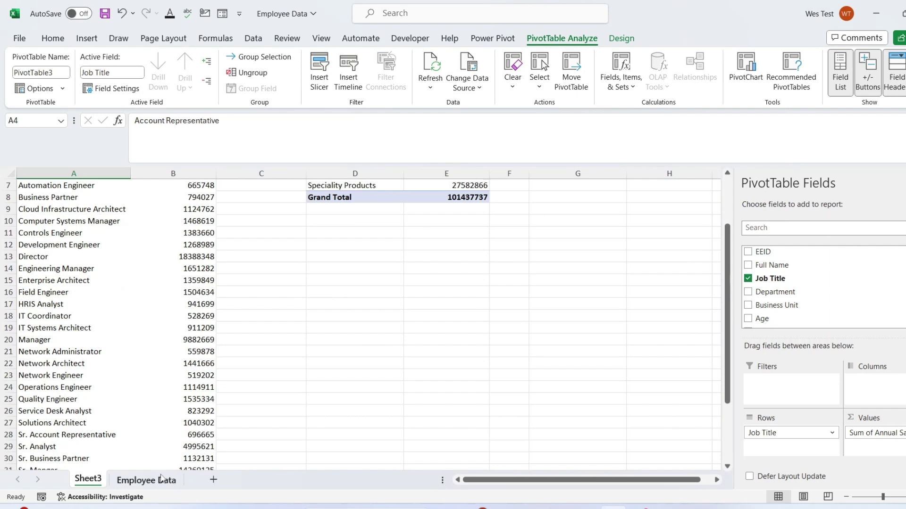
pyautogui.scroll(-4, 180, 438)
pyautogui.scroll(6, 184, 430)
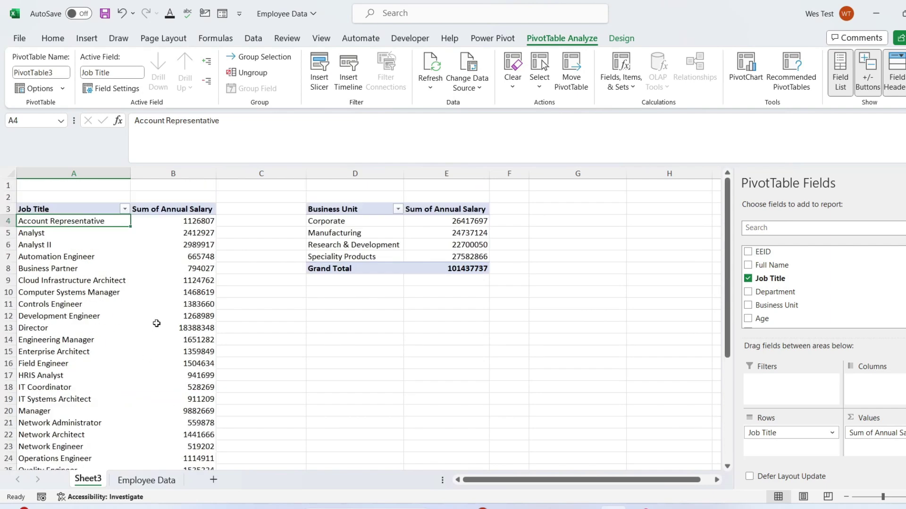
pyautogui.click(188, 243)
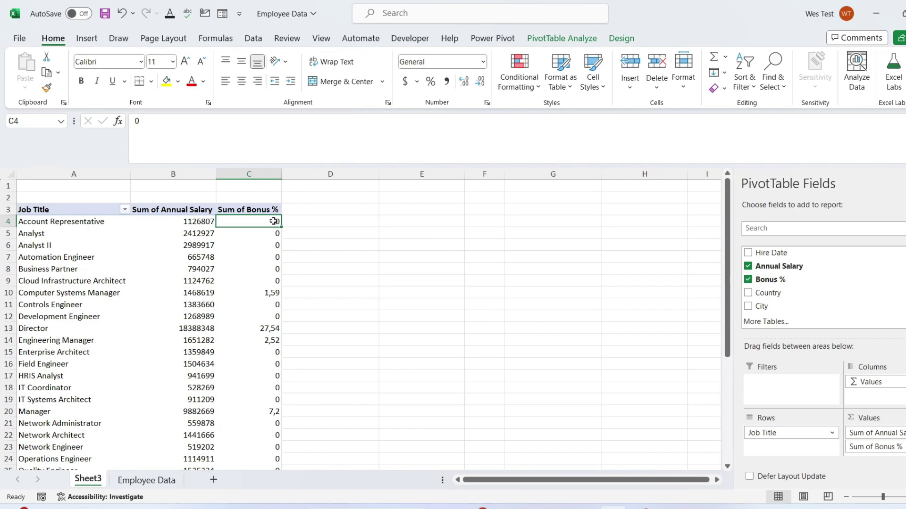
pyautogui.moveTo(274, 222)
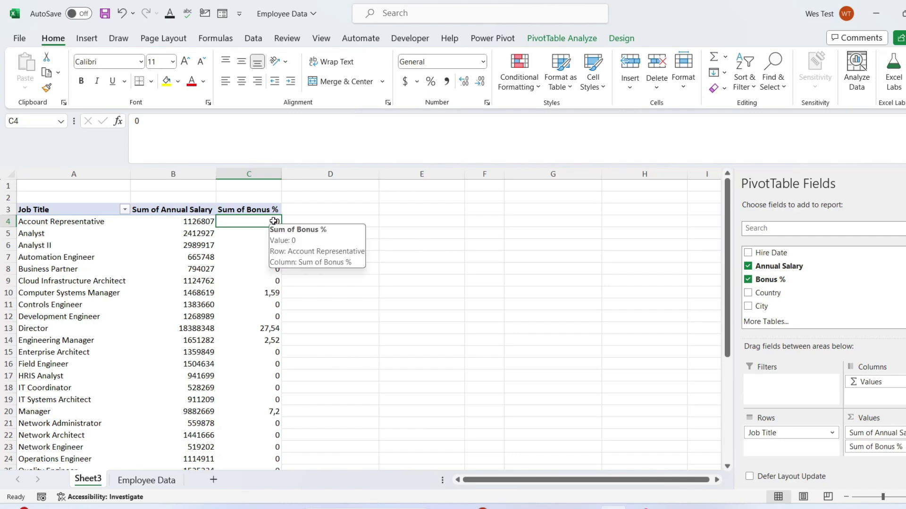
# - Show the Fields, Items & Sets options of the job-title pivot
pyautogui.click(555, 38)
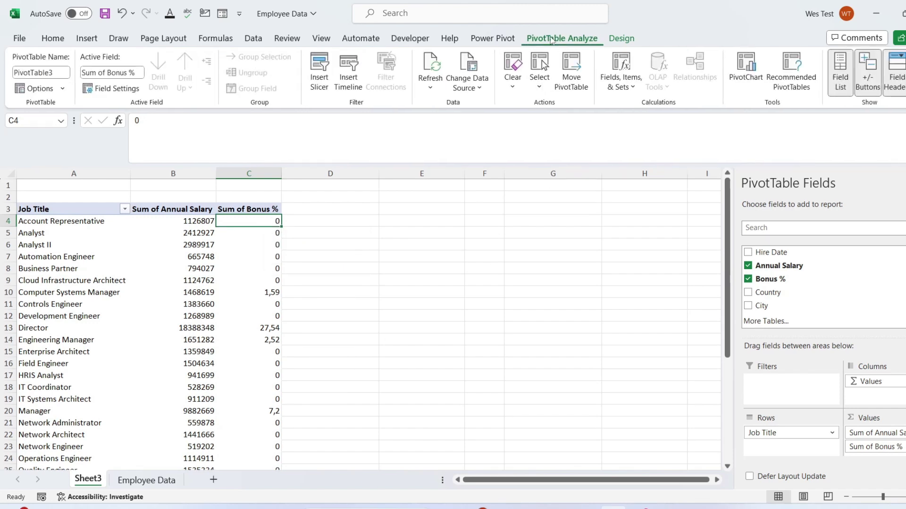
pyautogui.click(613, 76)
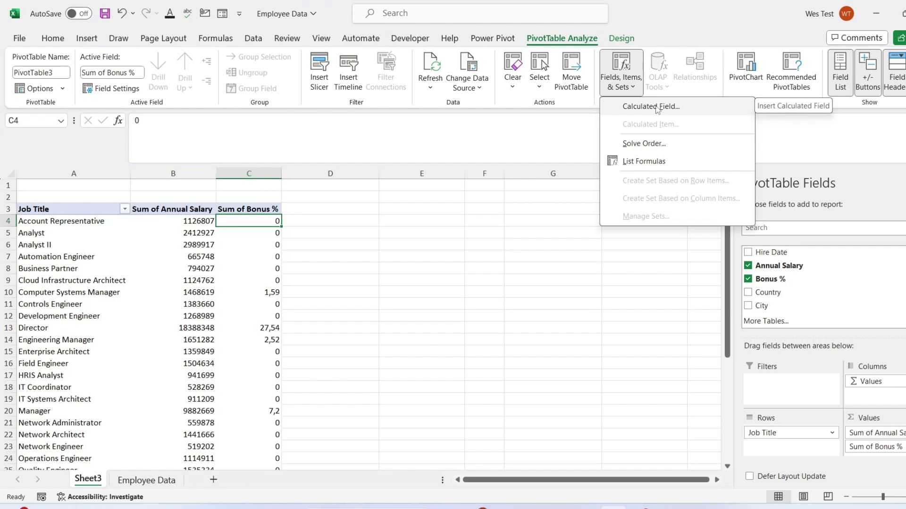
# - Start a new calculated field named 'Employee Bunus'
pyautogui.click(660, 110)
pyautogui.moveTo(296, 195); pyautogui.dragTo(452, 180)
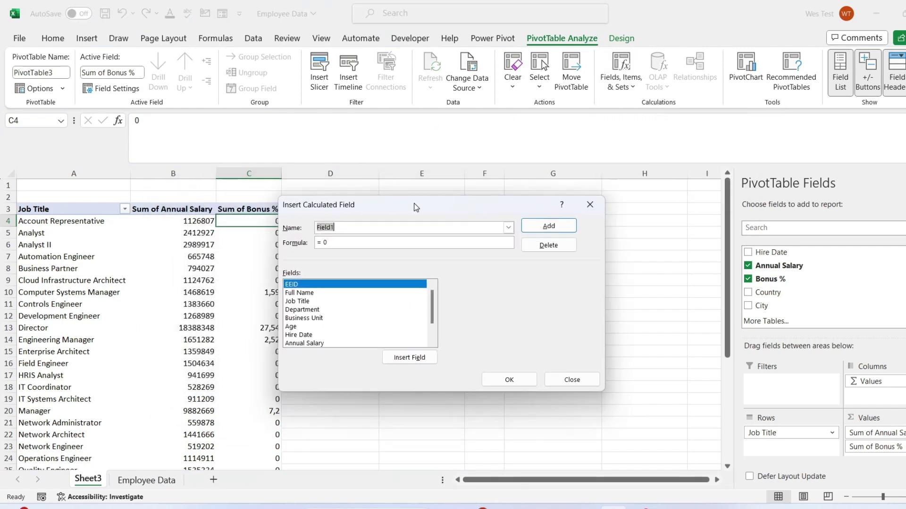
pyautogui.click(391, 206)
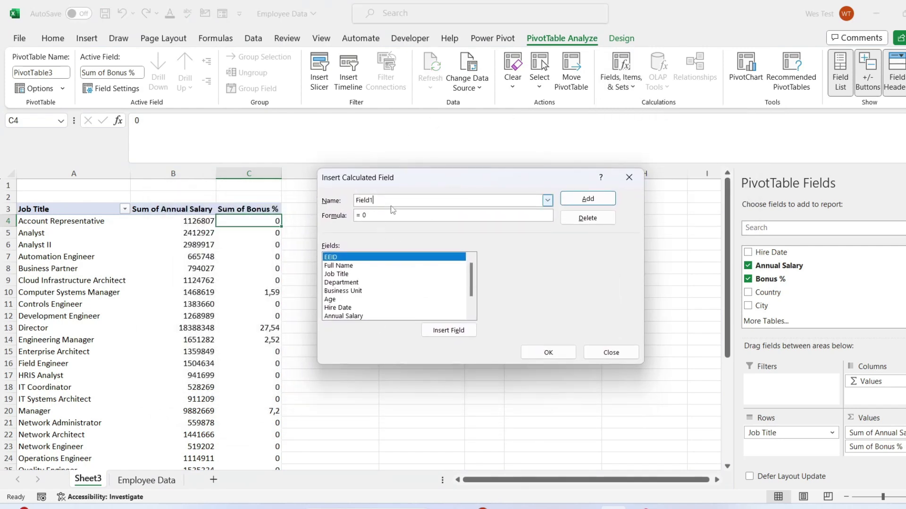
pyautogui.press('BackSpace')
pyautogui.press('BackSpace')
pyautogui.press('BackSpace')
pyautogui.press('BackSpace')
pyautogui.press('BackSpace')
pyautogui.press('BackSpace')
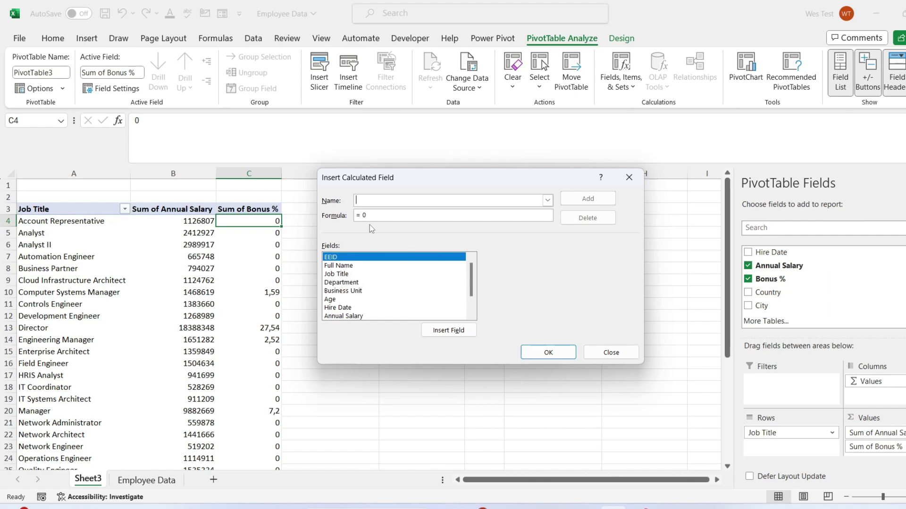
pyautogui.write('Employee Bu')
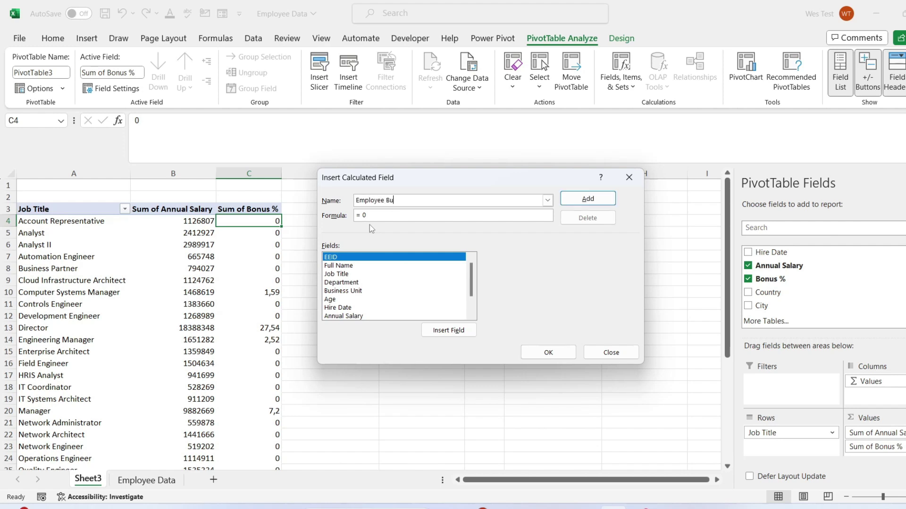
pyautogui.write('nus')
pyautogui.click(377, 215)
# - Give it the formula ='Annual Salary'*'Bonus %'+'Annual Salary' and add it to the pivot
pyautogui.doubleClick(355, 316)
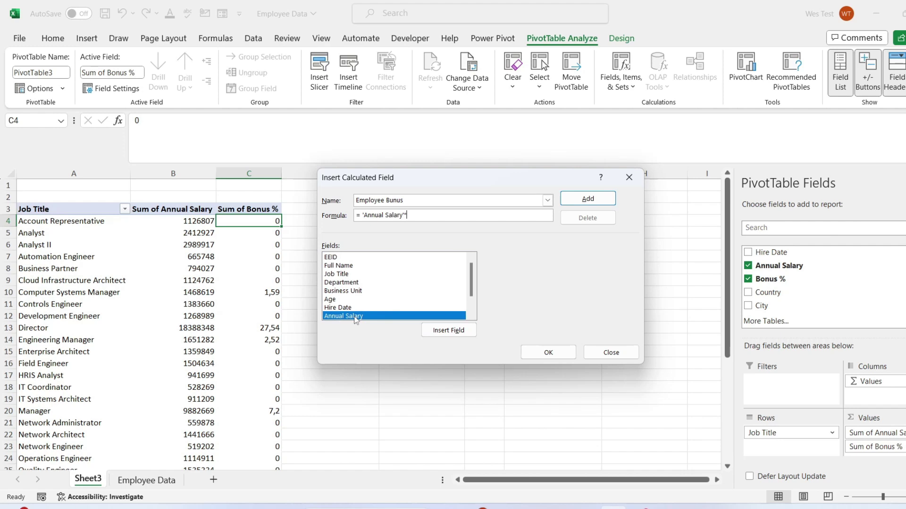
pyautogui.scroll(-1, 349, 304)
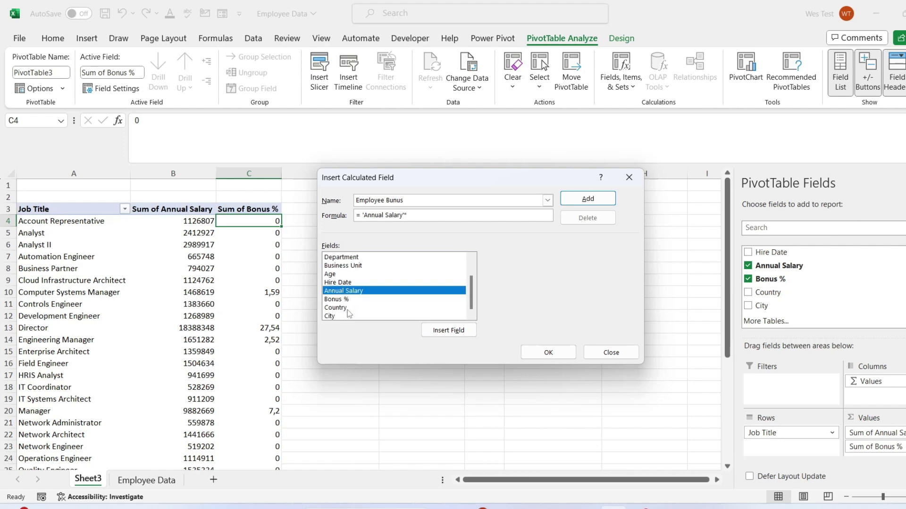
pyautogui.doubleClick(339, 300)
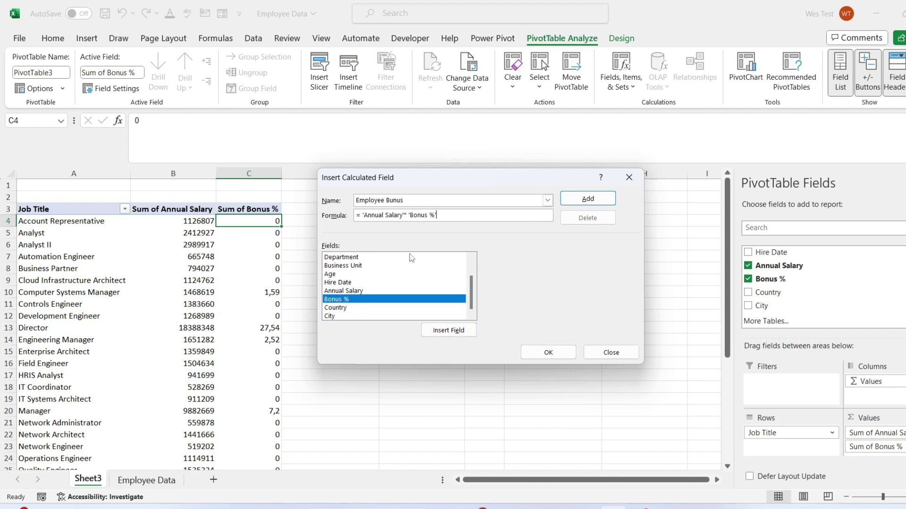
pyautogui.write('+')
pyautogui.doubleClick(362, 291)
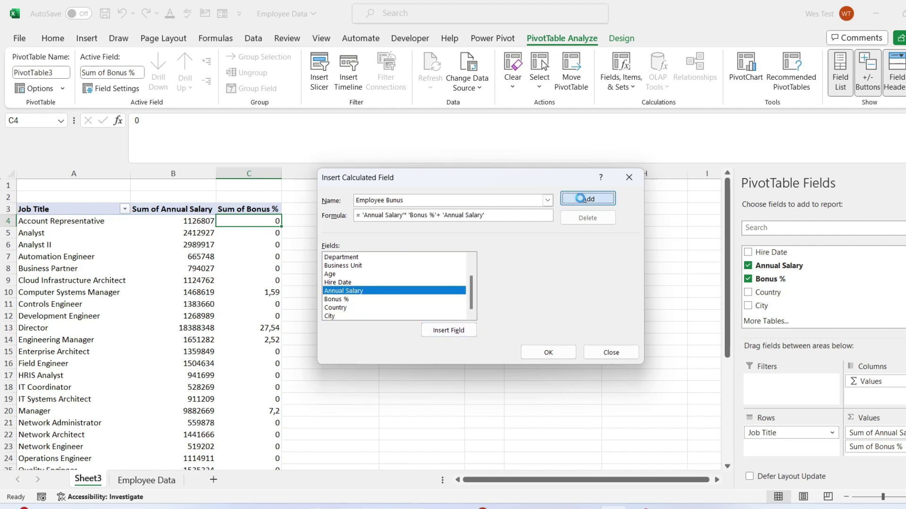
pyautogui.click(585, 199)
pyautogui.click(548, 352)
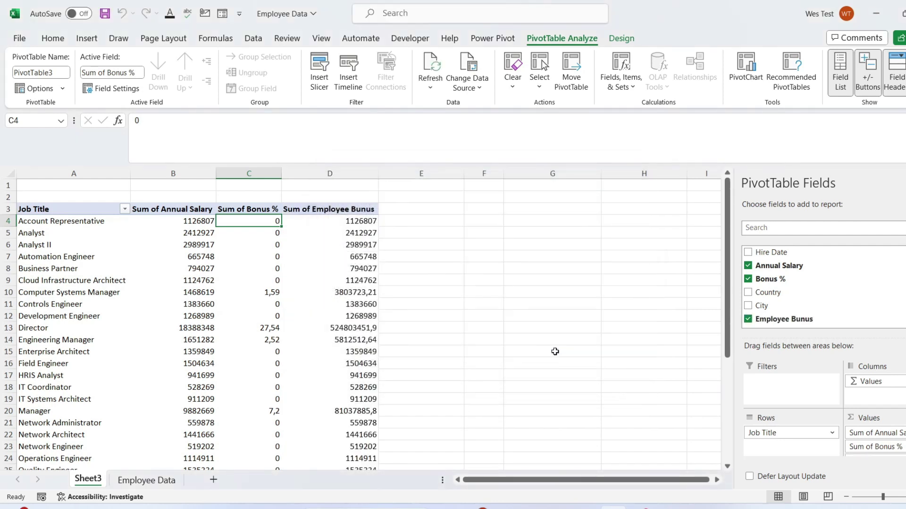
pyautogui.click(330, 222)
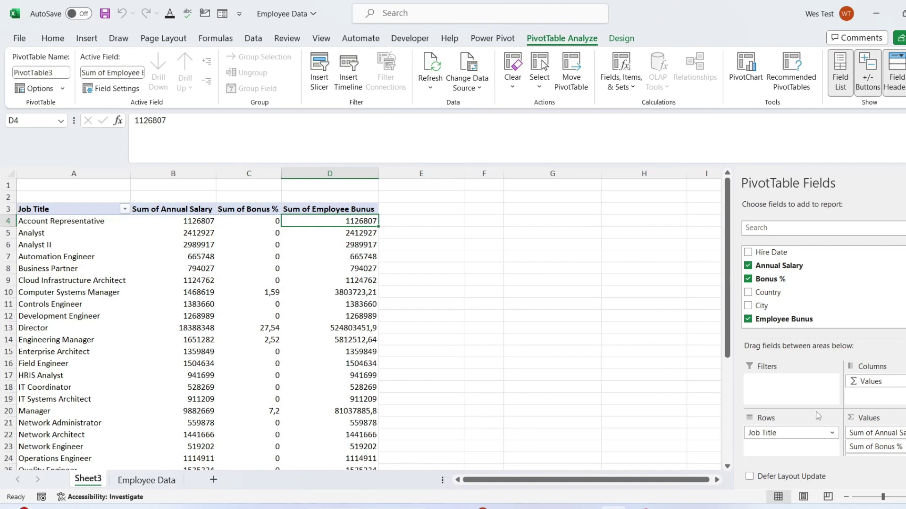
# - Scroll Sheet3 to the department salary pivot and its Department - IT label
pyautogui.scroll(-1, 873, 439)
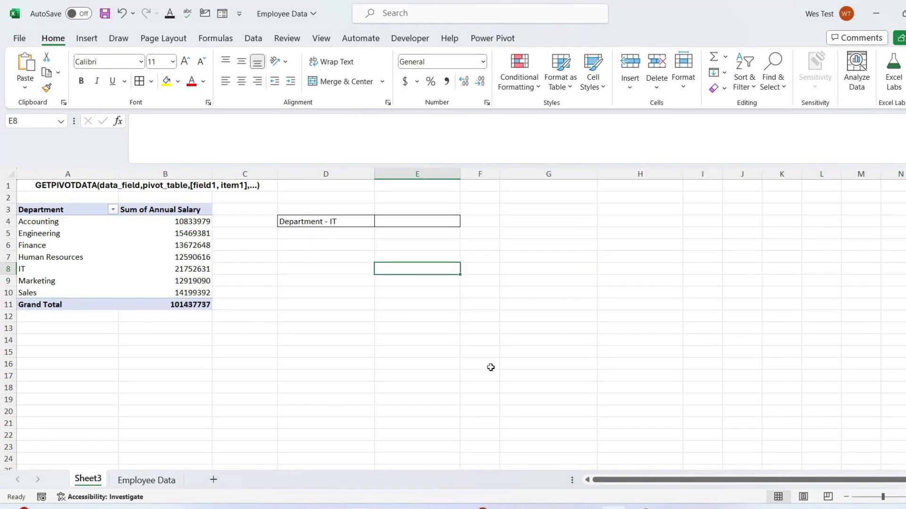
# - Enter =GETPIVOTDATA("Sum of Annual Salary";A3;"Department";"IT") in E4, returning $21,752,631.00
pyautogui.click(409, 222)
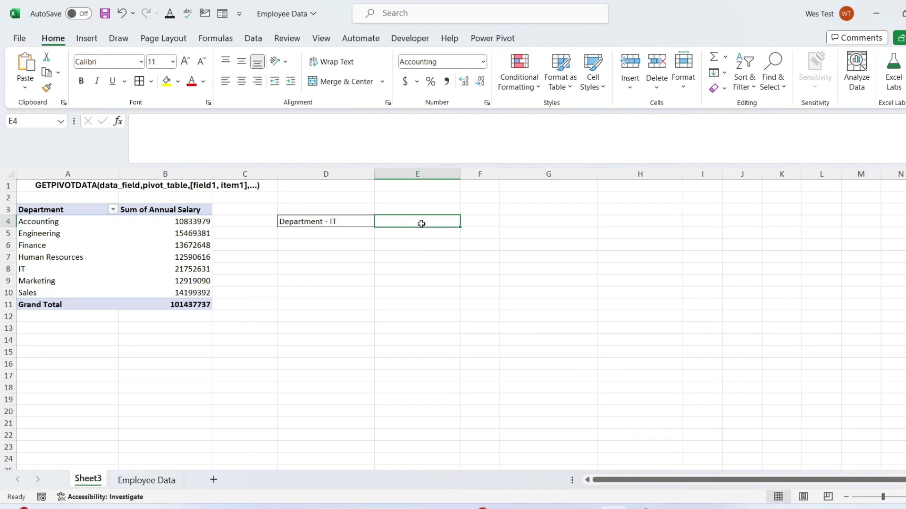
pyautogui.write('=')
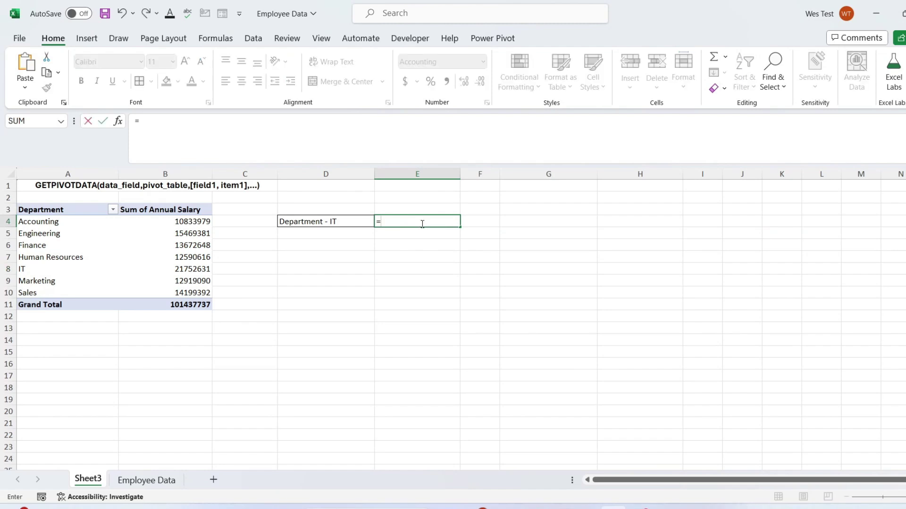
pyautogui.write('Get')
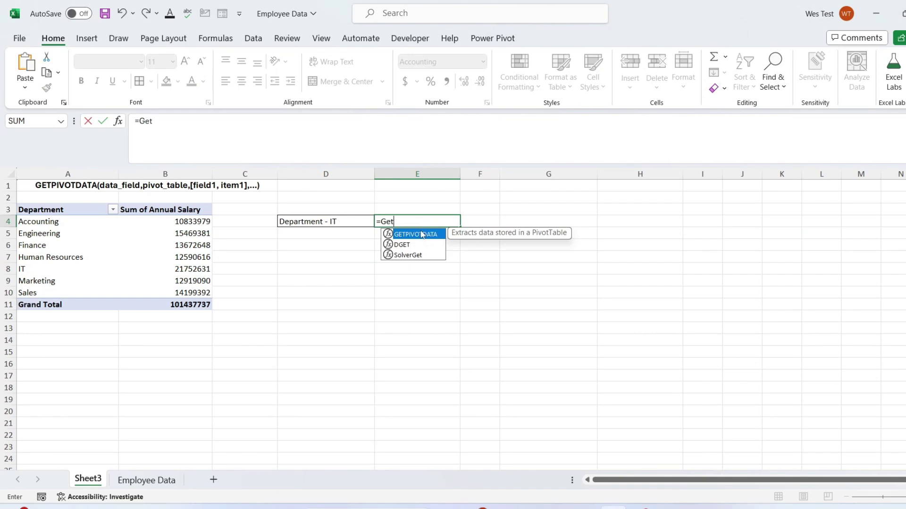
pyautogui.doubleClick(421, 234)
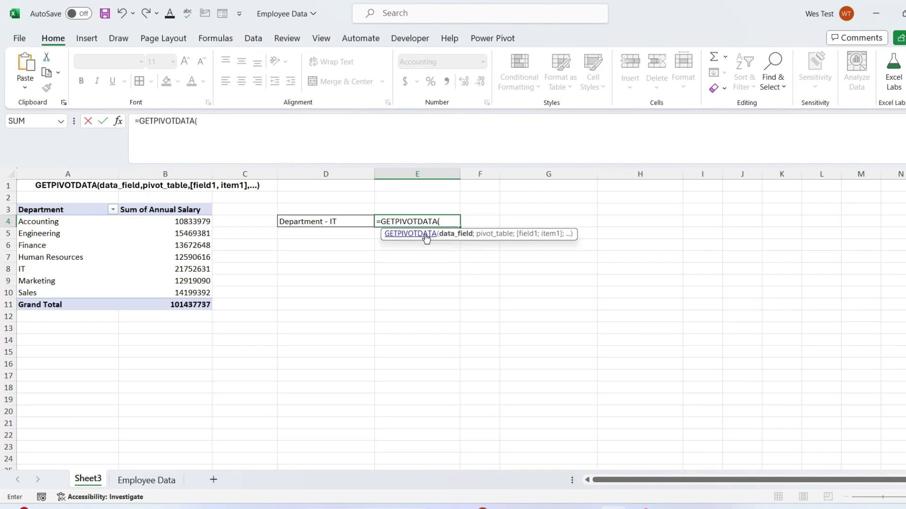
pyautogui.write('"')
pyautogui.write('Sum of')
pyautogui.write(' Annual')
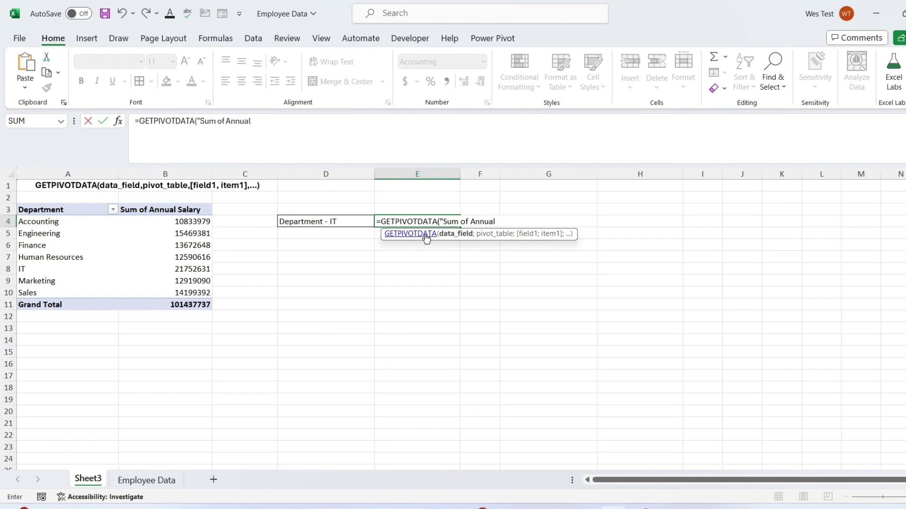
pyautogui.write(' Salary";')
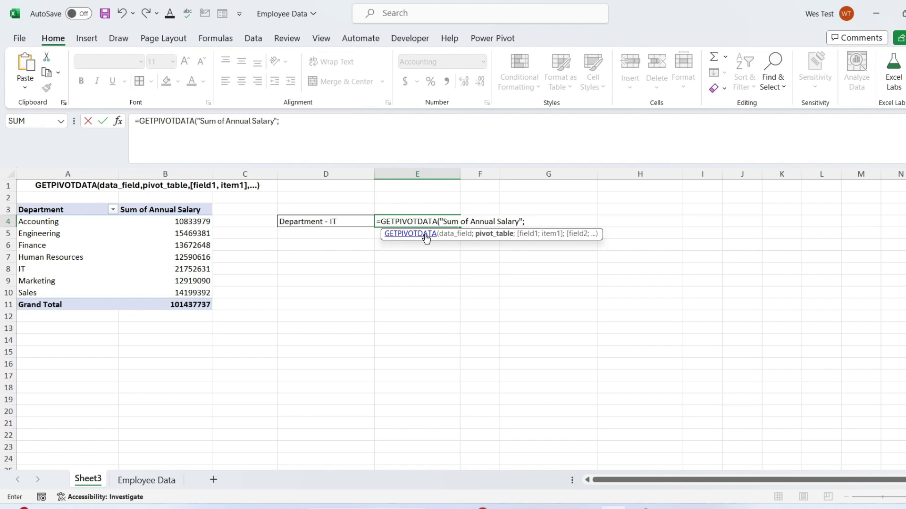
pyautogui.click(76, 211)
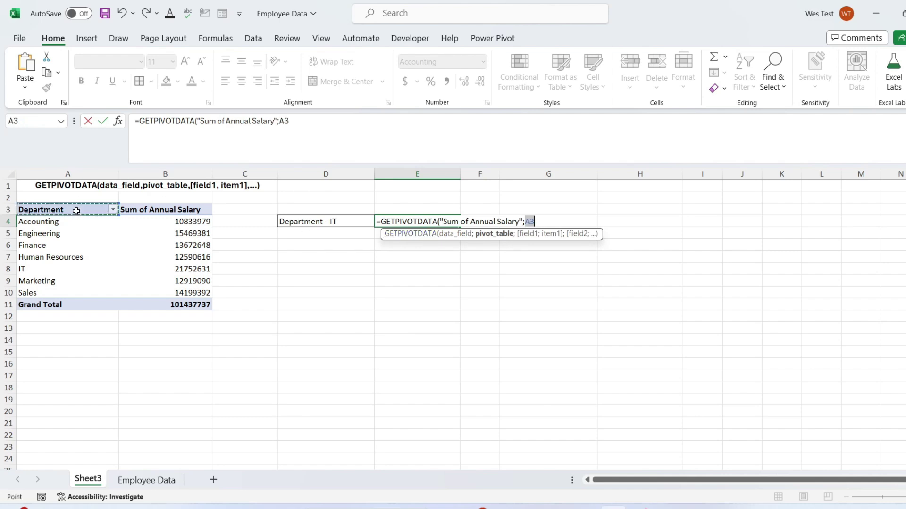
pyautogui.click(298, 126)
pyautogui.write(';"')
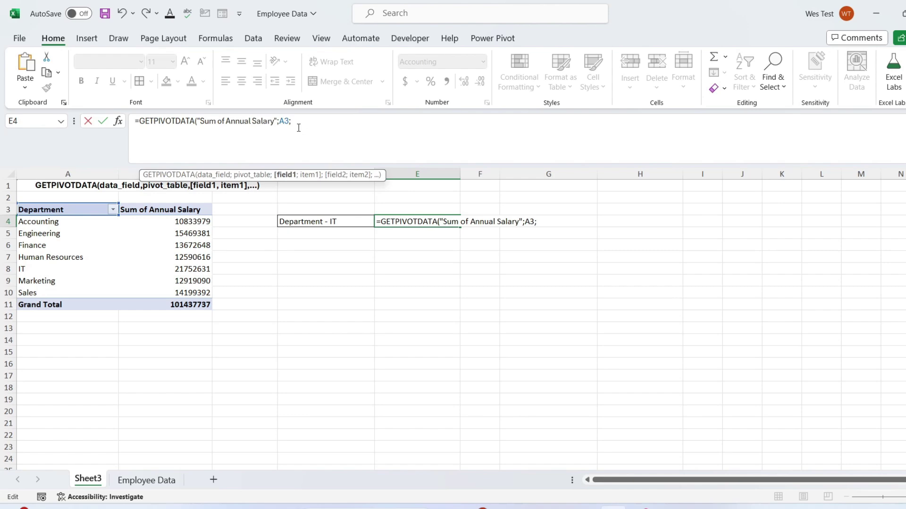
pyautogui.write('De')
pyautogui.write('partment"')
pyautogui.write(';"IT"')
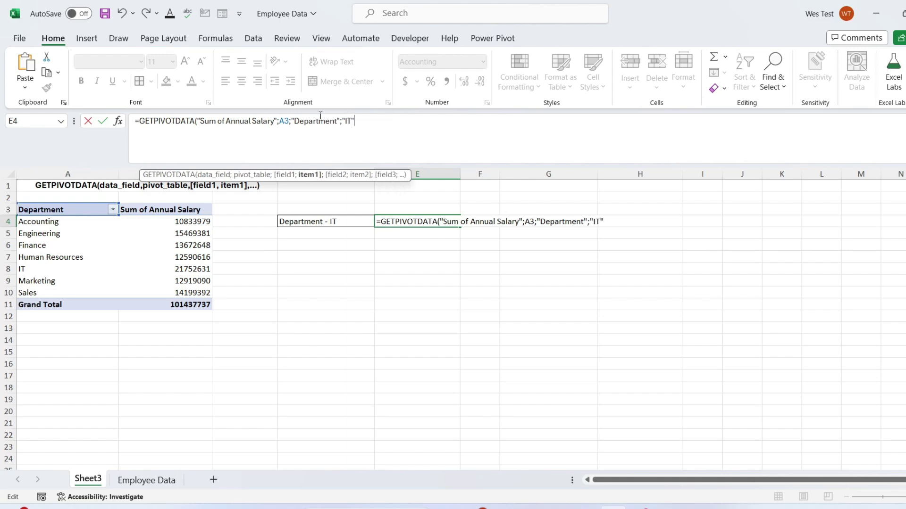
pyautogui.press('Return')
pyautogui.moveTo(44, 269); pyautogui.dragTo(152, 268)
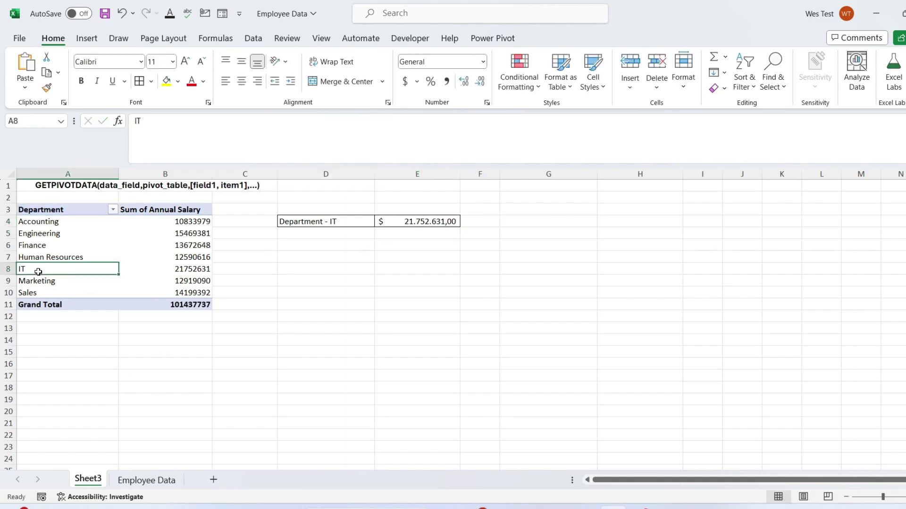
# - Format the pivot's IT salary total as Accounting currency, $21,752,631.00
pyautogui.click(406, 82)
pyautogui.click(260, 271)
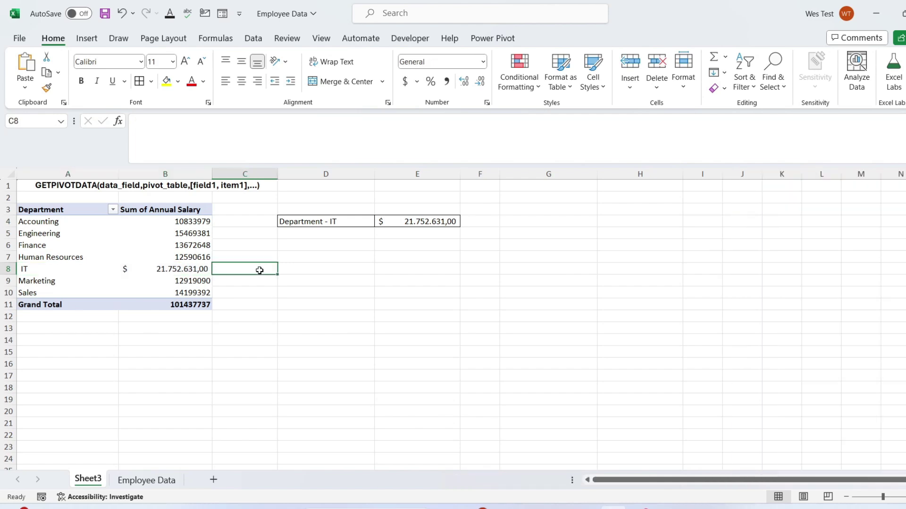